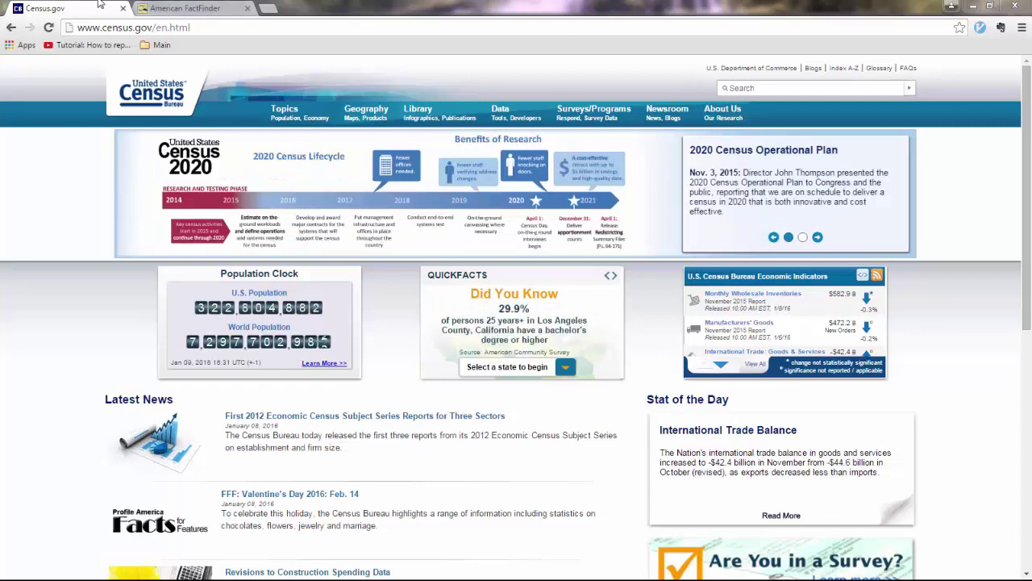
Compare the census.gov domains of the Census.gov and FactFinder tabs, ending on American FactFinder
{"action": "left_click_drag", "start_coordinate": [134, 27], "coordinate": [148, 27]}
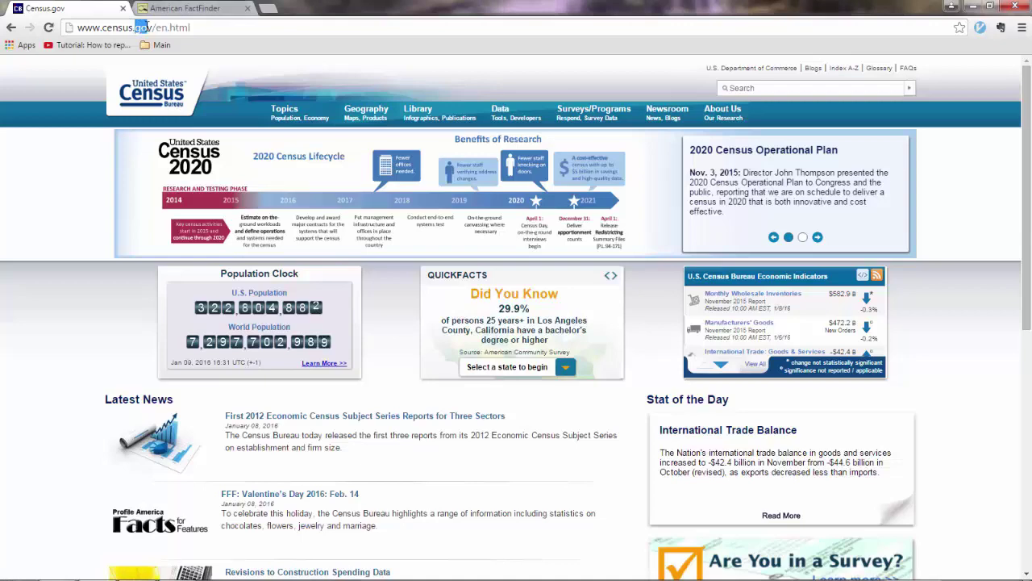
{"action": "left_click", "coordinate": [175, 8]}
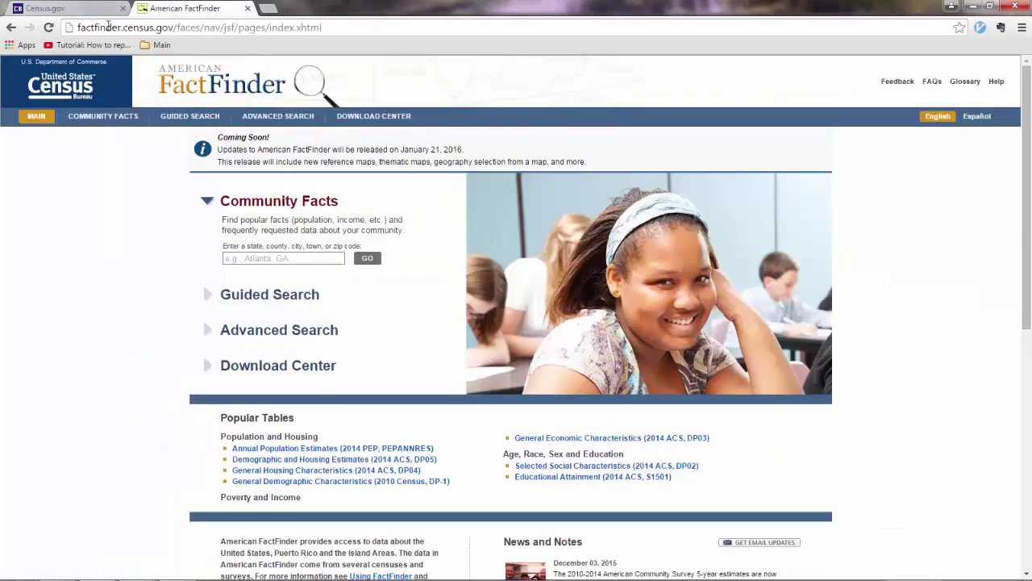
{"action": "left_click_drag", "start_coordinate": [143, 27], "coordinate": [171, 27]}
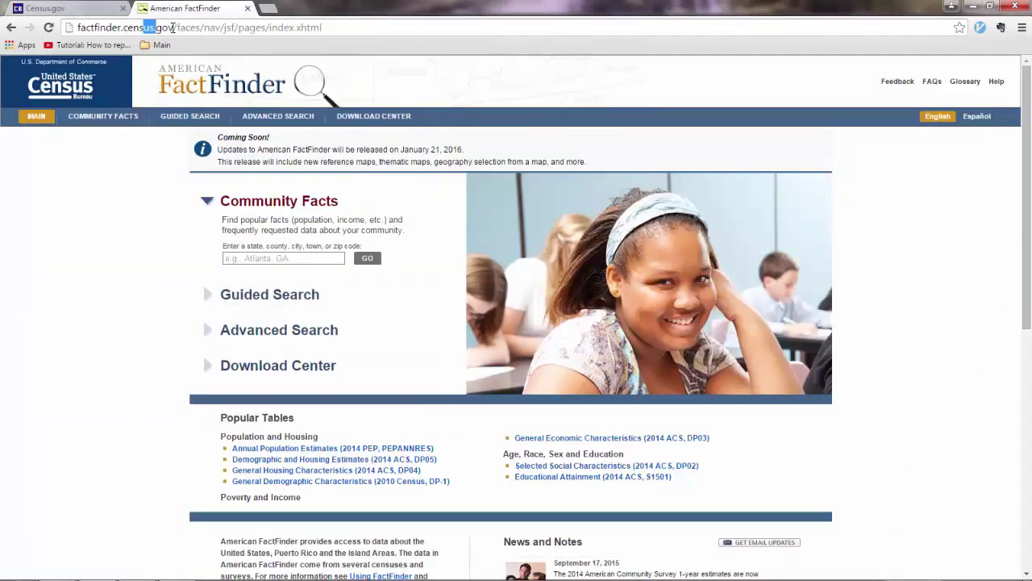
{"action": "left_click", "coordinate": [84, 8]}
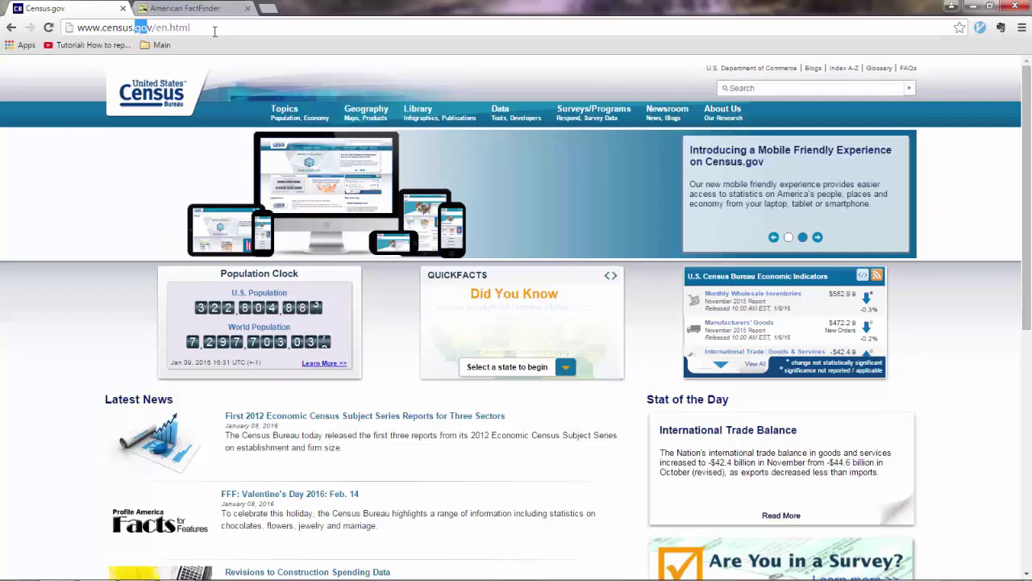
{"action": "left_click", "coordinate": [194, 7]}
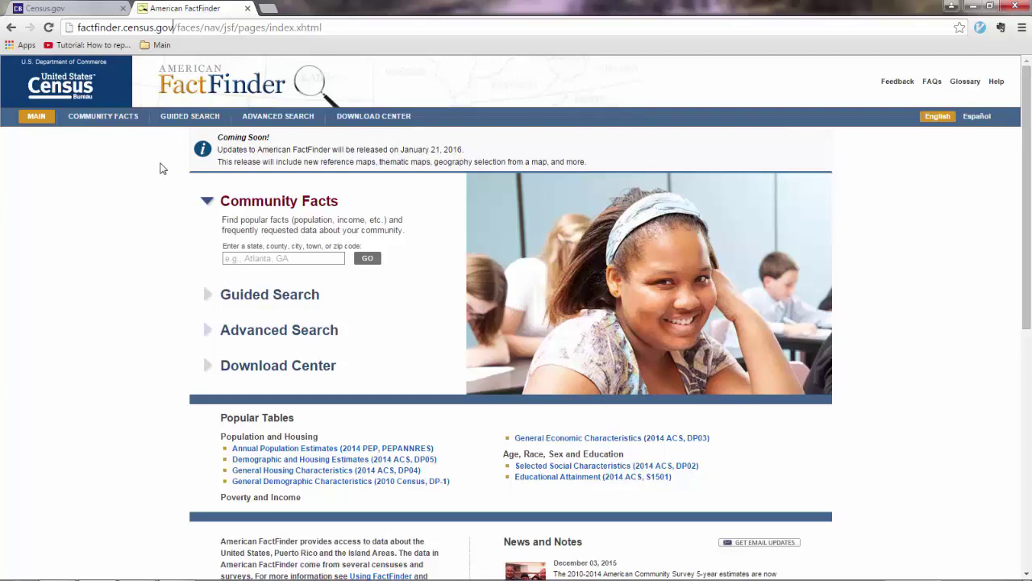
Expand Advanced Search and choose Show Me All to reach the full search page
{"action": "left_click", "coordinate": [252, 337]}
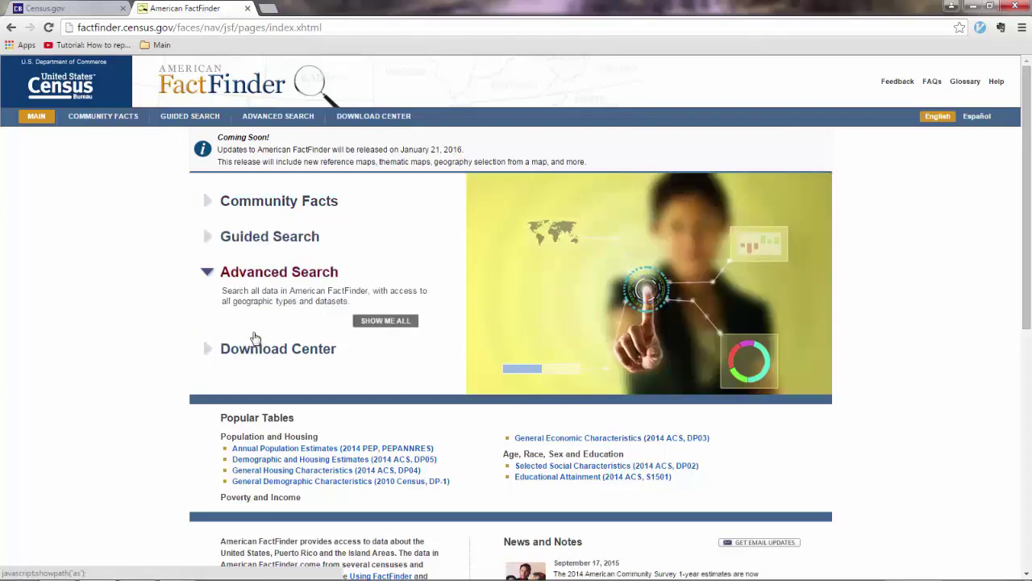
{"action": "left_click", "coordinate": [384, 327]}
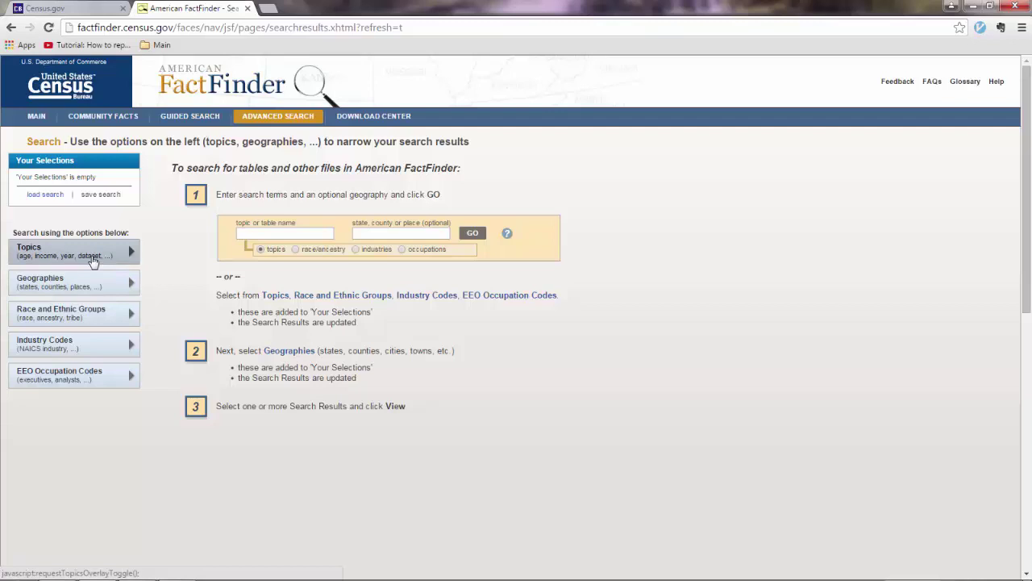
Add the People > Education > Educational Attainment topic, yielding 2,410 tables
{"action": "left_click", "coordinate": [92, 260]}
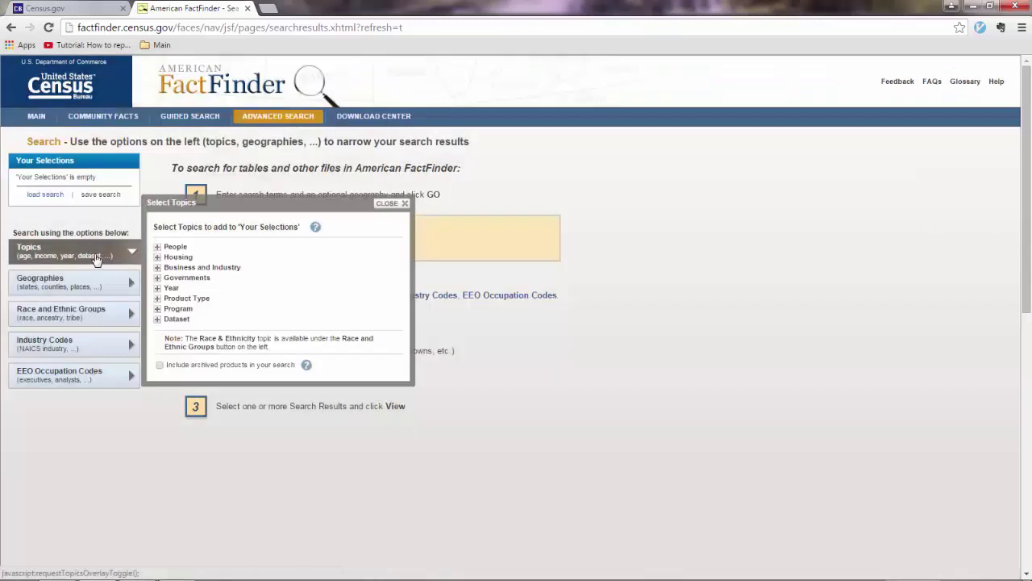
{"action": "left_click", "coordinate": [158, 246]}
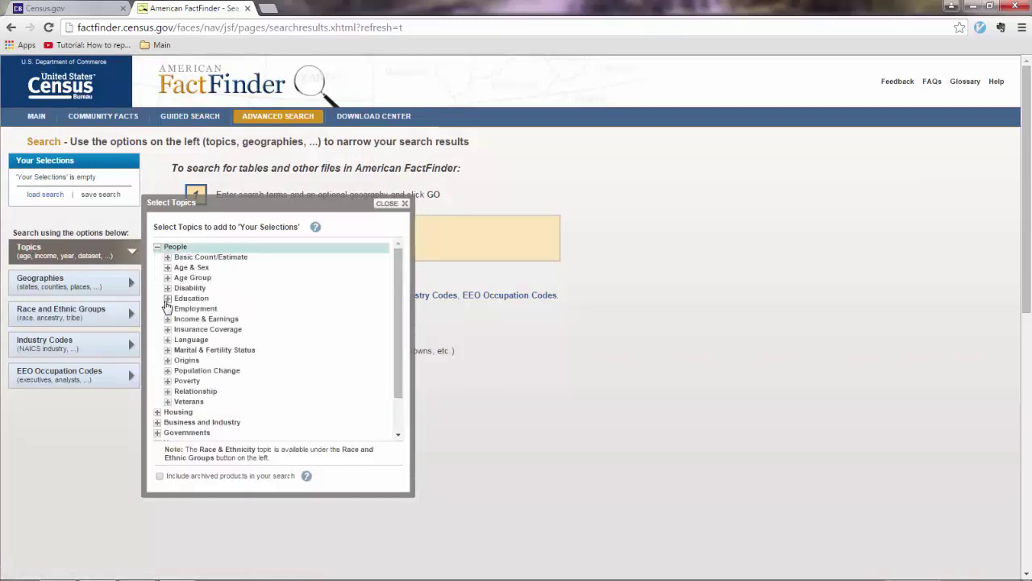
{"action": "left_click", "coordinate": [167, 298]}
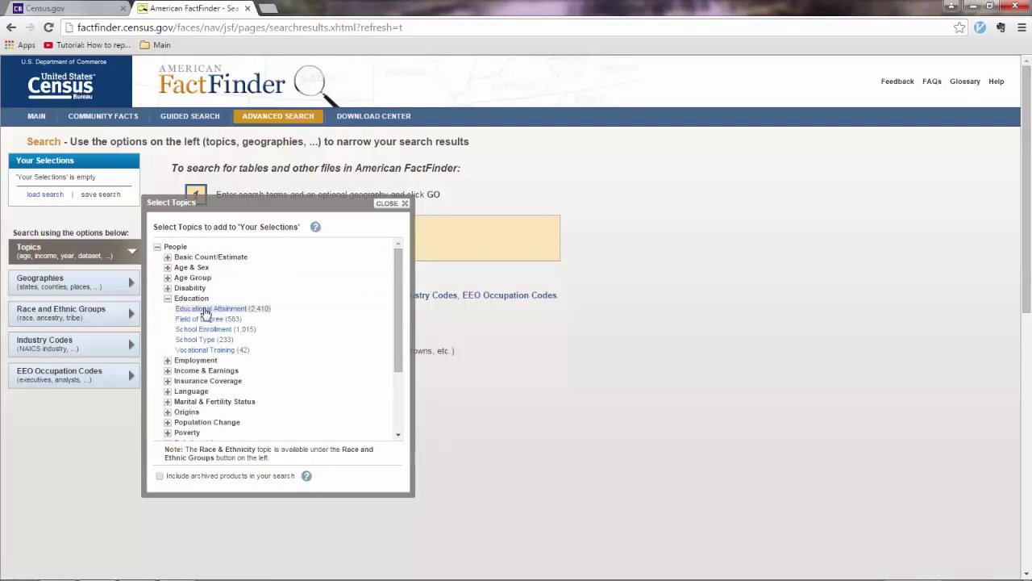
{"action": "left_click", "coordinate": [206, 312]}
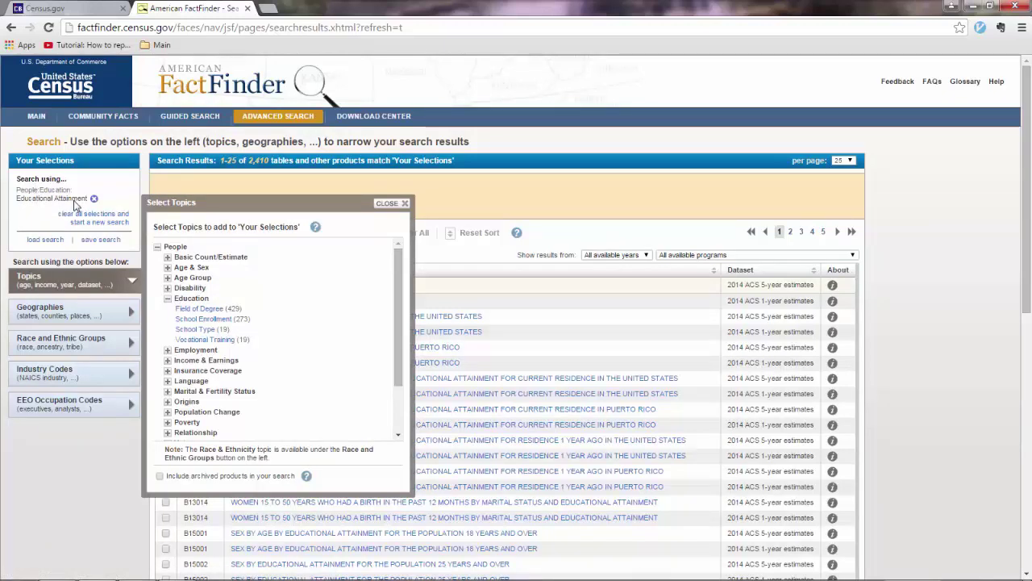
{"action": "left_click", "coordinate": [395, 206]}
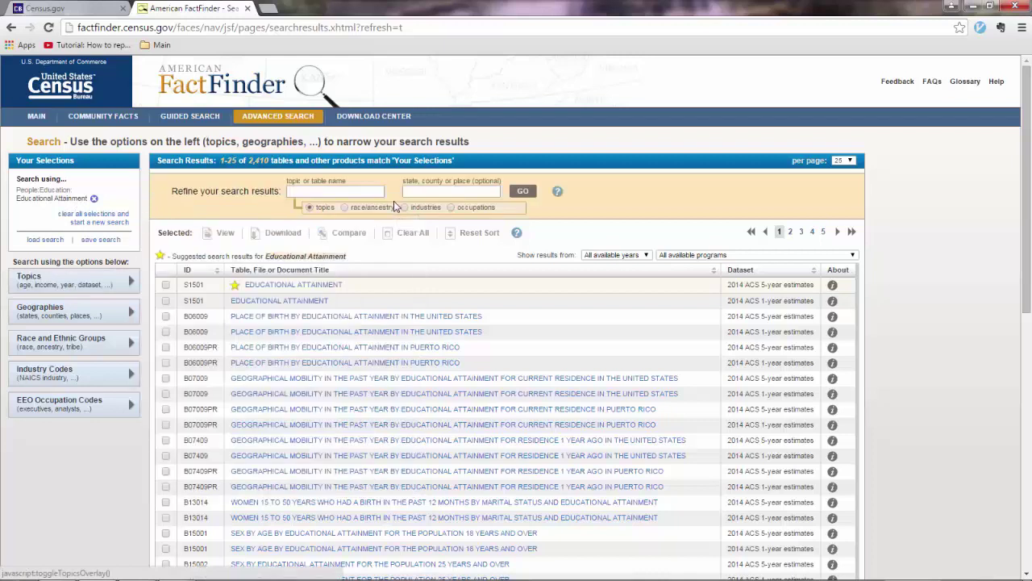
In the geography picker's Name tab, set the geographic type to Block Group
{"action": "left_click", "coordinate": [93, 317]}
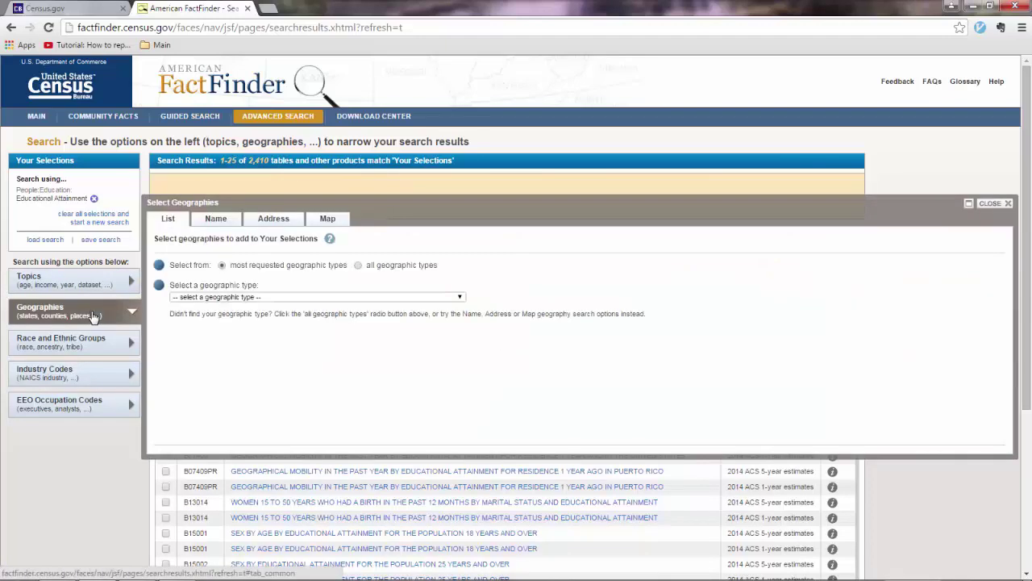
{"action": "left_click", "coordinate": [218, 221]}
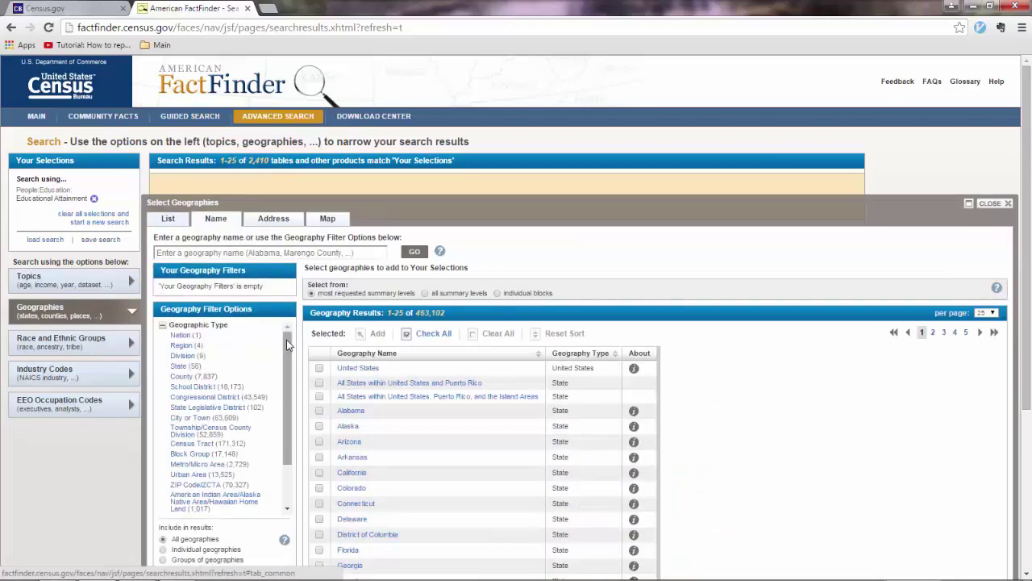
{"action": "scroll", "coordinate": [287, 340], "scroll_direction": "down", "scroll_amount": 3}
{"action": "scroll", "coordinate": [295, 359], "scroll_direction": "up", "scroll_amount": 4}
{"action": "left_click_drag", "start_coordinate": [288, 338], "coordinate": [296, 321]}
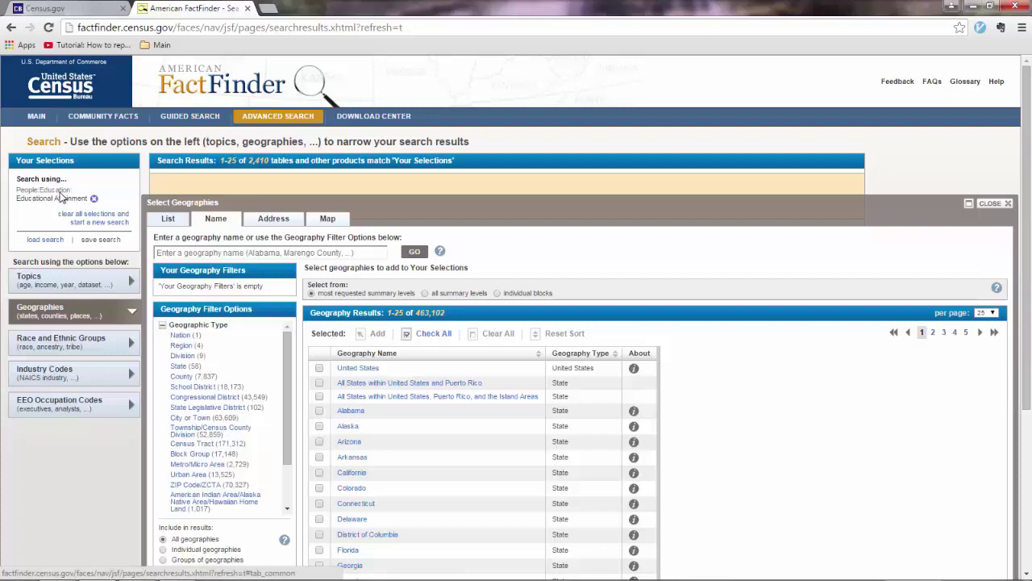
{"action": "left_click", "coordinate": [190, 455]}
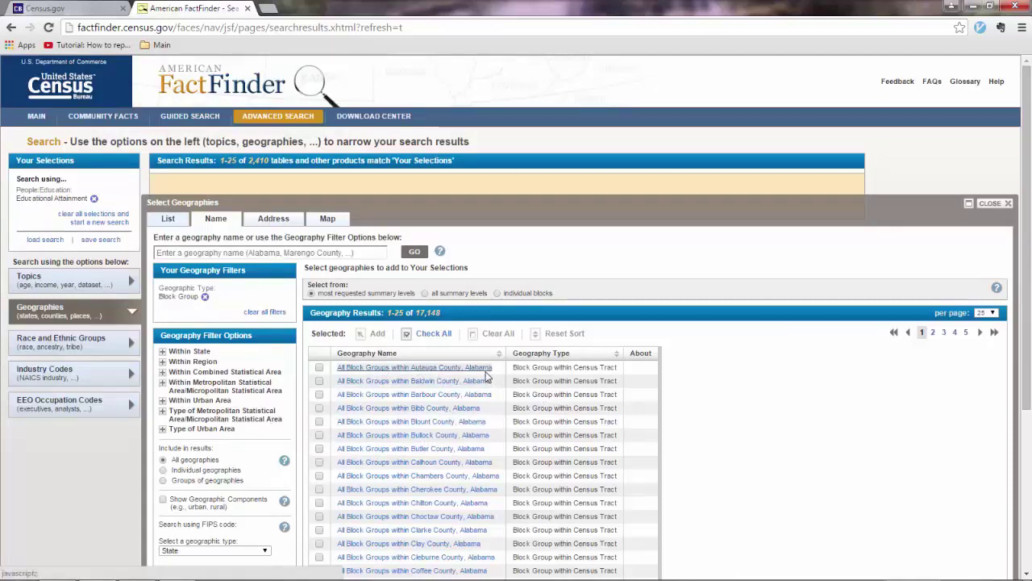
Limit block groups to California and add all San Francisco County block groups to the selections
{"action": "left_click_drag", "start_coordinate": [1029, 321], "coordinate": [1031, 435]}
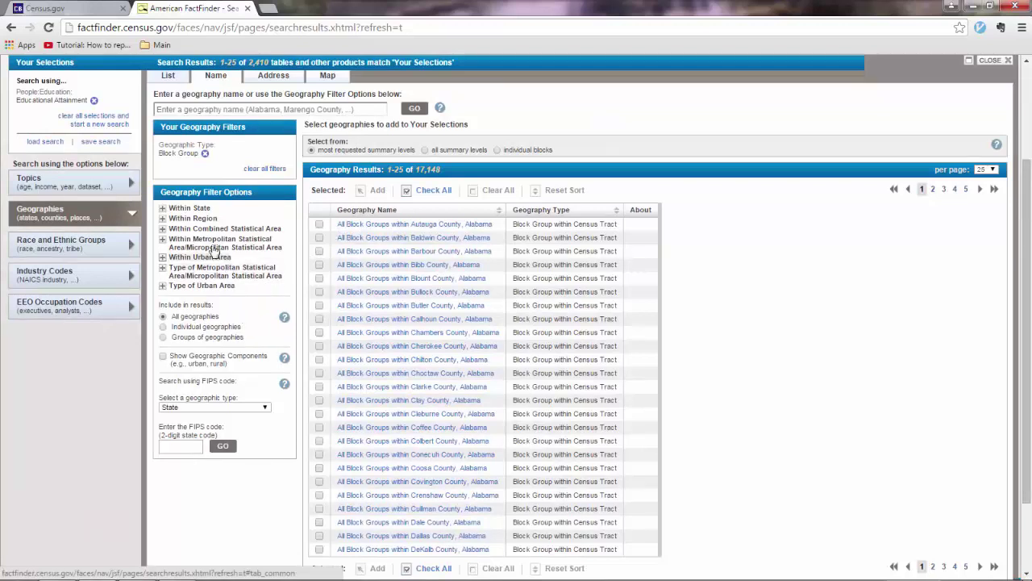
{"action": "left_click", "coordinate": [189, 208]}
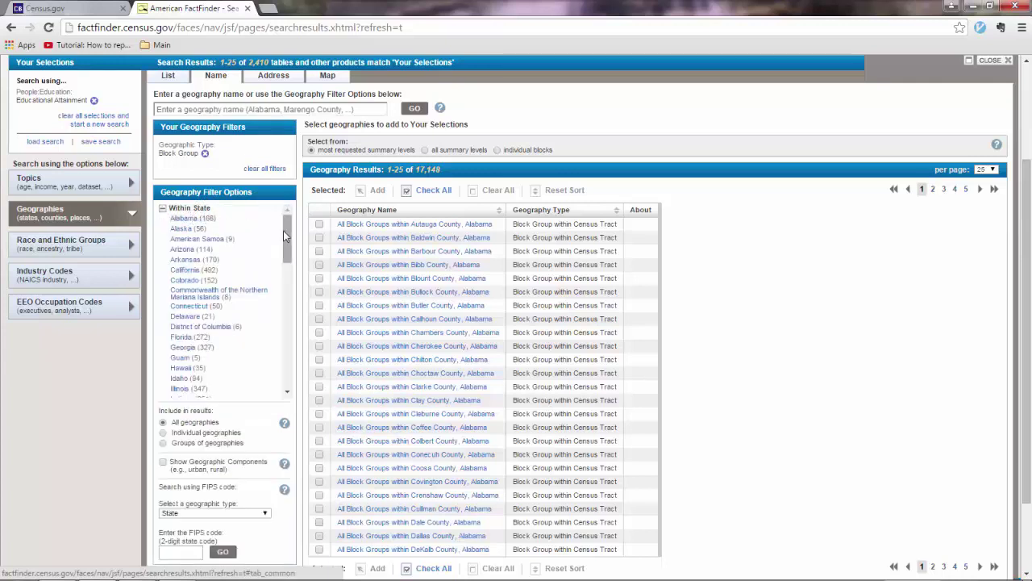
{"action": "mouse_move", "coordinate": [284, 231]}
{"action": "left_mouse_down"}
{"action": "mouse_move", "coordinate": [287, 300]}
{"action": "mouse_move", "coordinate": [286, 226]}
{"action": "left_mouse_up"}
{"action": "left_click", "coordinate": [187, 270]}
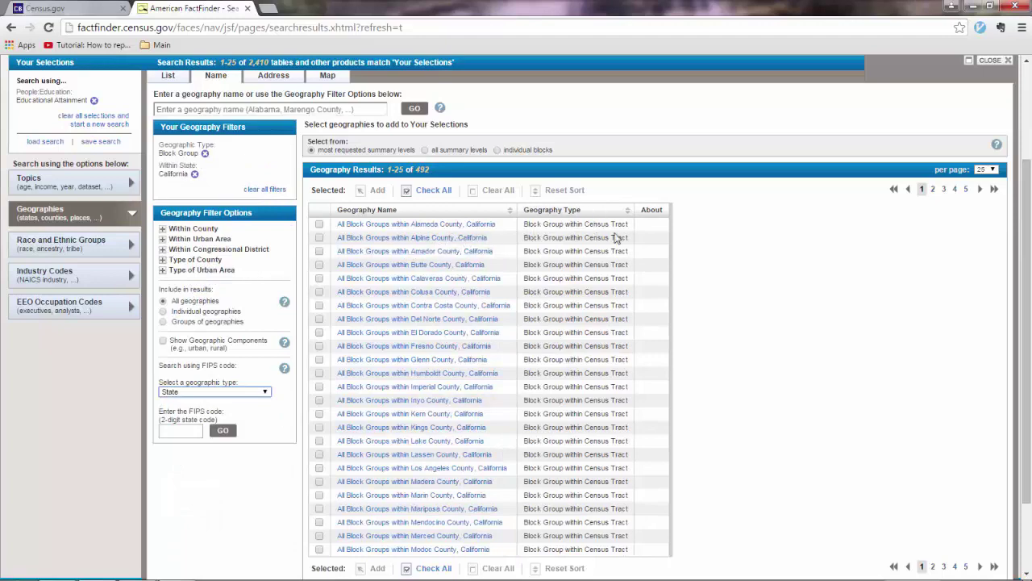
{"action": "scroll", "coordinate": [1028, 234], "scroll_direction": "down", "scroll_amount": 1}
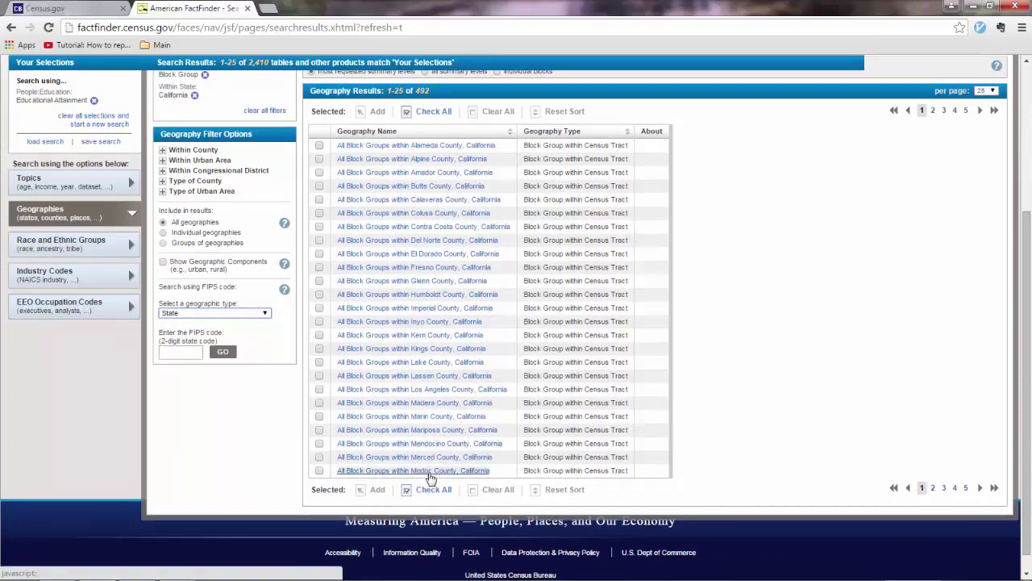
{"action": "left_click", "coordinate": [932, 490]}
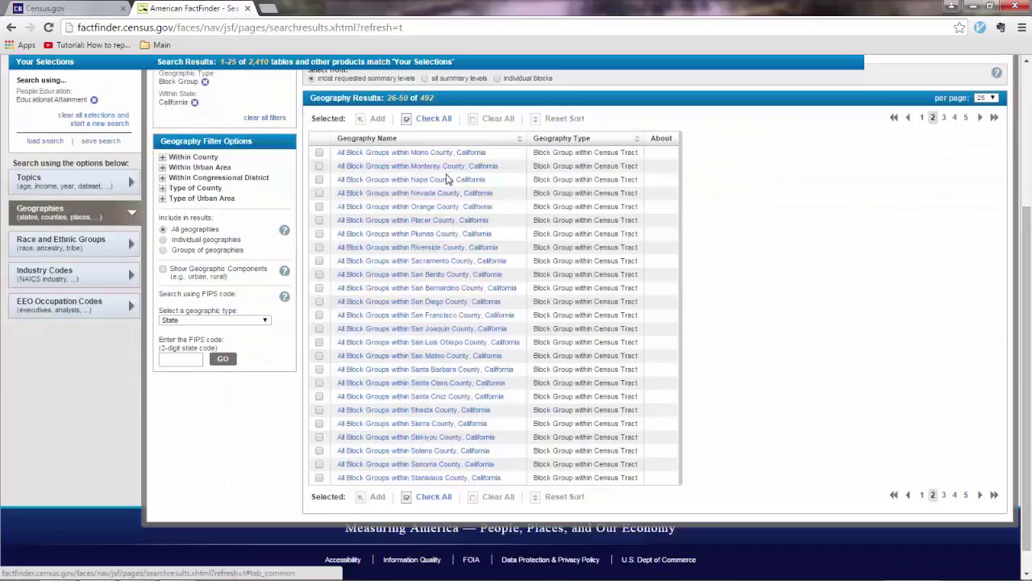
{"action": "left_click", "coordinate": [319, 315]}
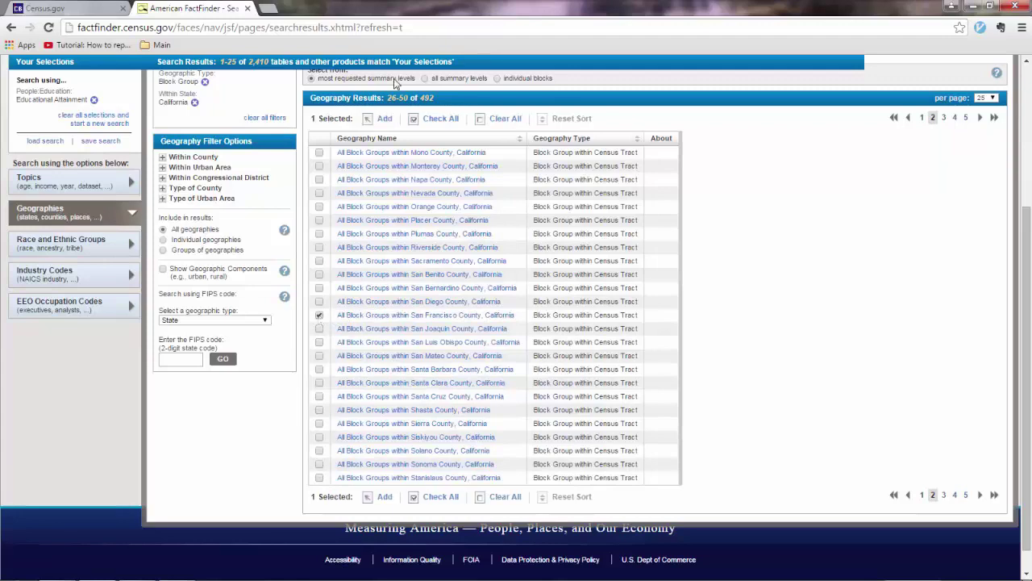
{"action": "left_click", "coordinate": [378, 119]}
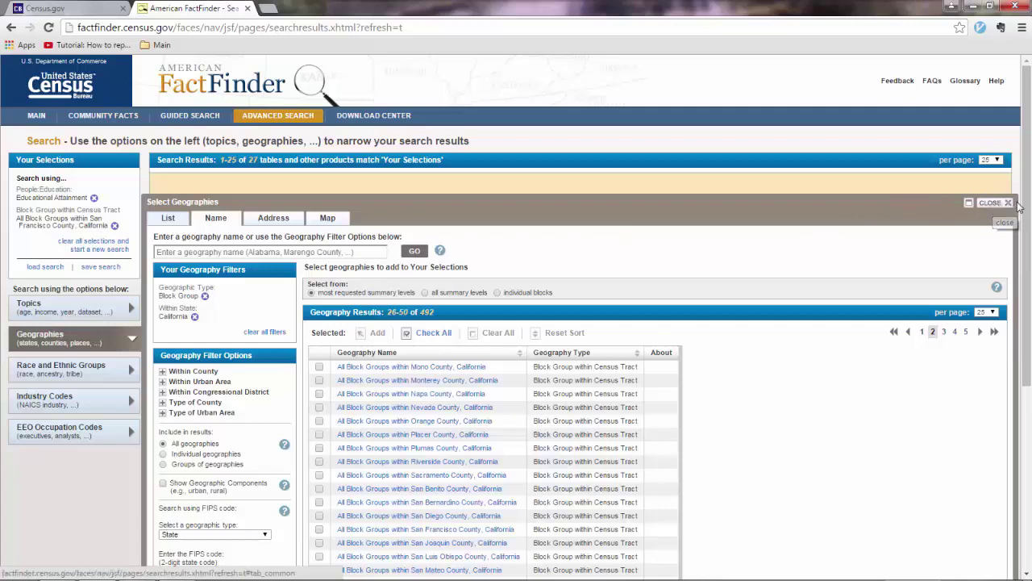
{"action": "scroll", "coordinate": [1023, 219], "scroll_direction": "down", "scroll_amount": 1}
{"action": "mouse_move", "coordinate": [1023, 219]}
{"action": "left_mouse_down"}
{"action": "mouse_move", "coordinate": [1023, 250]}
{"action": "mouse_move", "coordinate": [1020, 220]}
{"action": "left_mouse_up"}
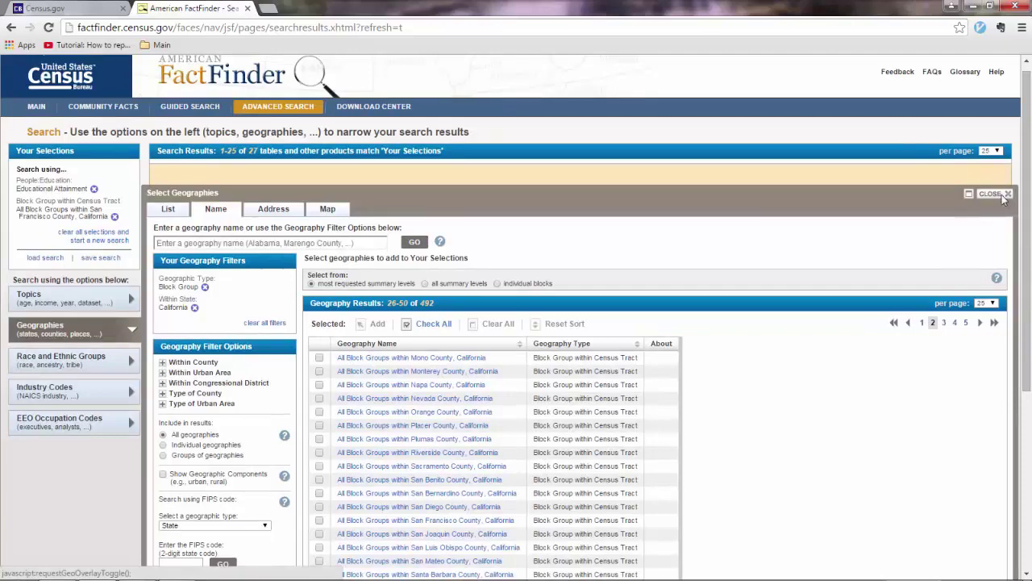
Close the geography picker and page through the 27 educational attainment result tables
{"action": "left_click", "coordinate": [1002, 195]}
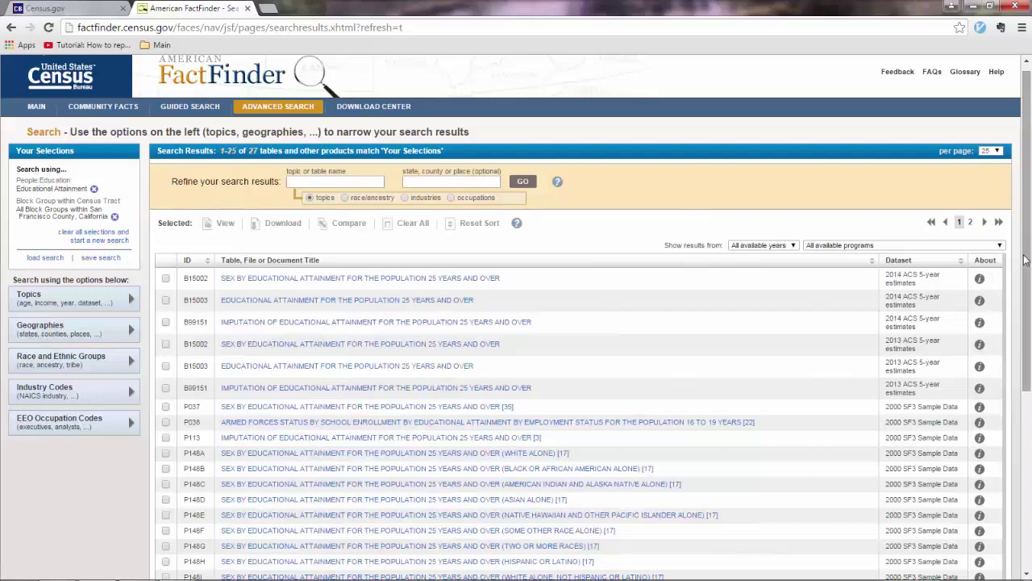
{"action": "left_click_drag", "start_coordinate": [1026, 259], "coordinate": [1021, 290]}
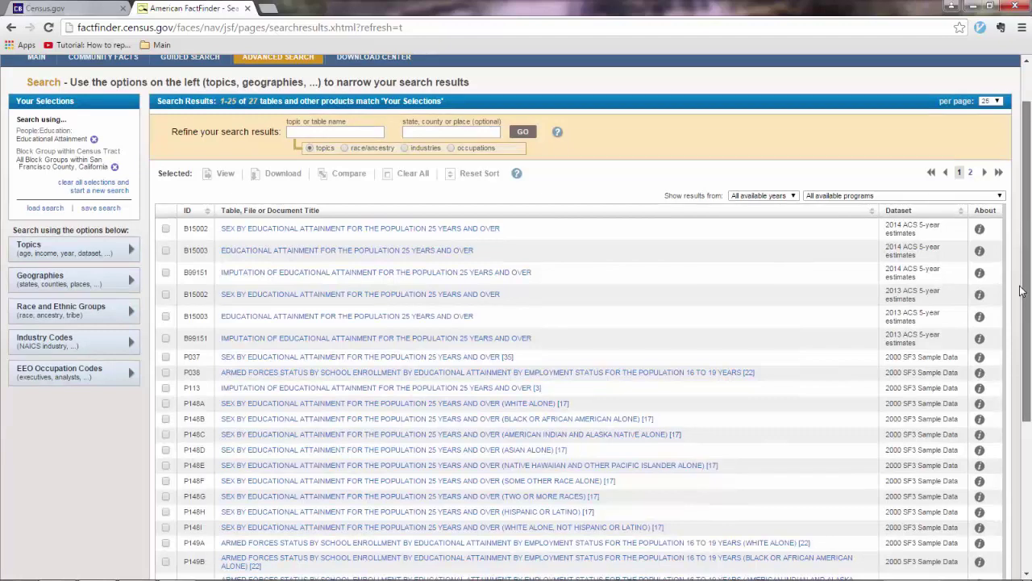
{"action": "scroll", "coordinate": [888, 225], "scroll_direction": "up", "scroll_amount": 1}
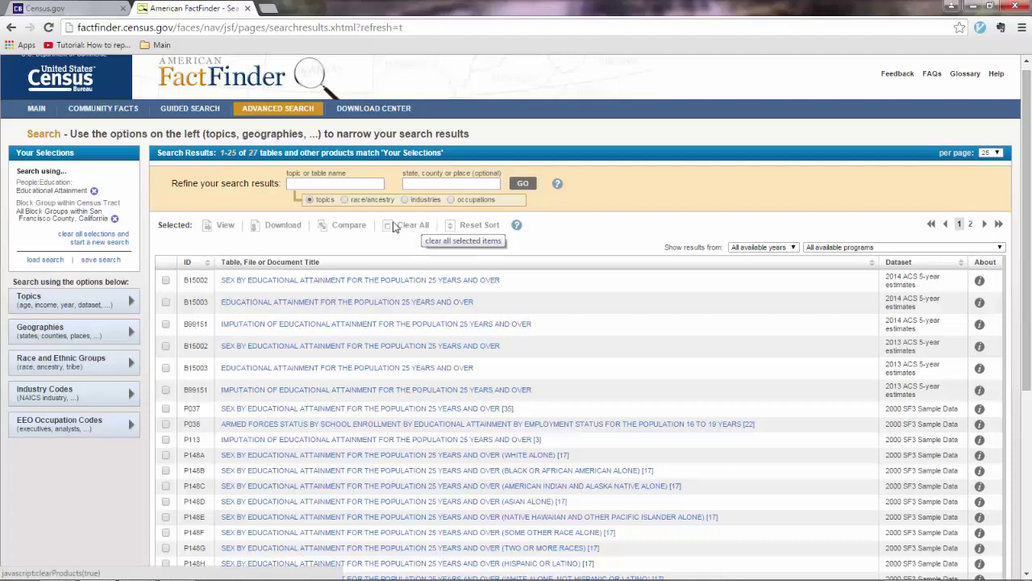
{"action": "left_click_drag", "start_coordinate": [1029, 239], "coordinate": [1021, 379]}
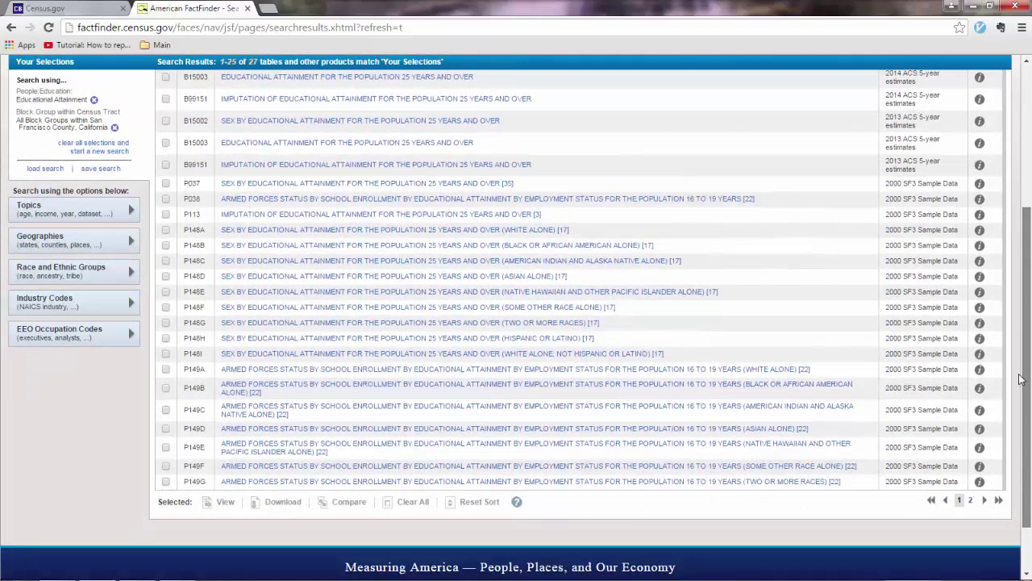
{"action": "left_click_drag", "start_coordinate": [1022, 379], "coordinate": [1021, 377]}
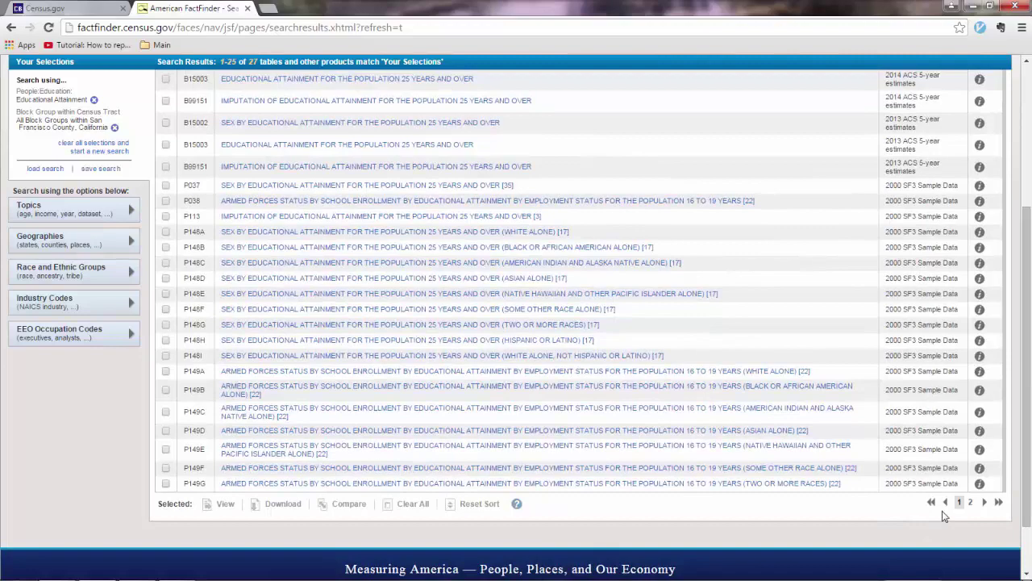
{"action": "left_click", "coordinate": [969, 503]}
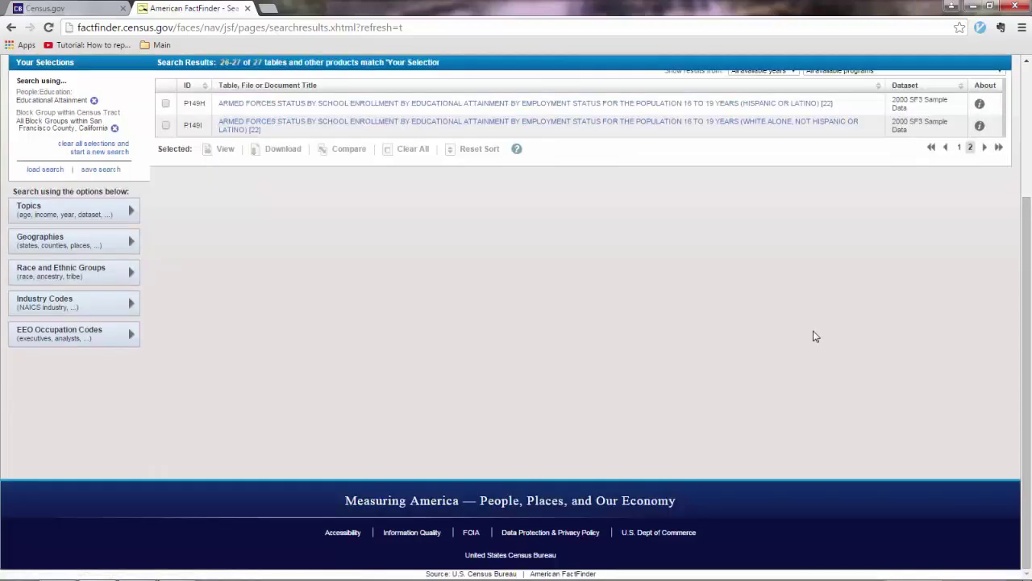
{"action": "key", "text": "F5"}
Search the topic box for 'master degree', narrowing results to 5 tables
{"action": "scroll", "coordinate": [589, 295], "scroll_direction": "up", "scroll_amount": 2}
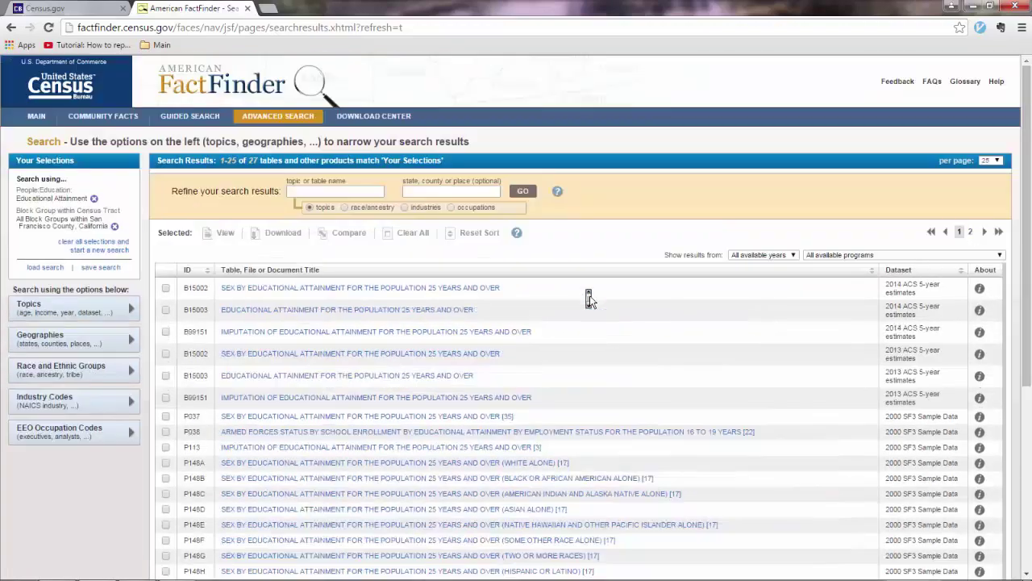
{"action": "left_click", "coordinate": [334, 192]}
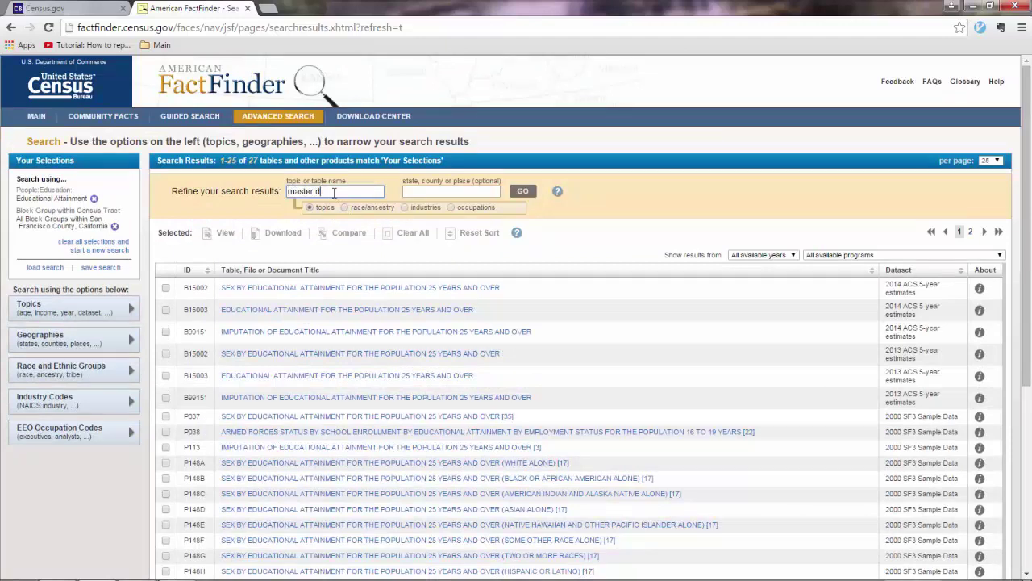
{"action": "type", "text": "master degree"}
{"action": "key", "text": "Return"}
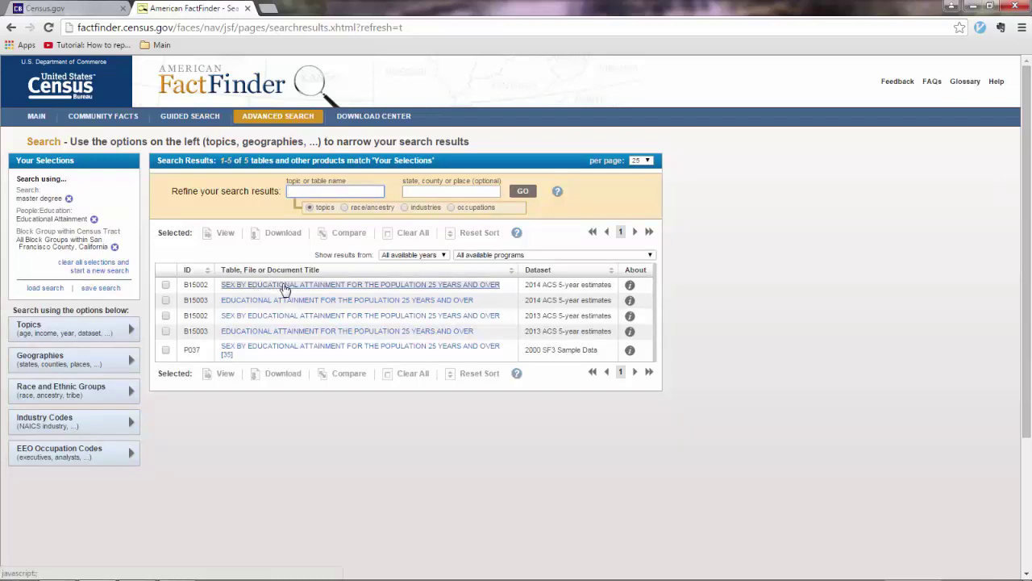
Show only 2014 results, select B15003 and download it as aff_download.zip
{"action": "left_click", "coordinate": [405, 254]}
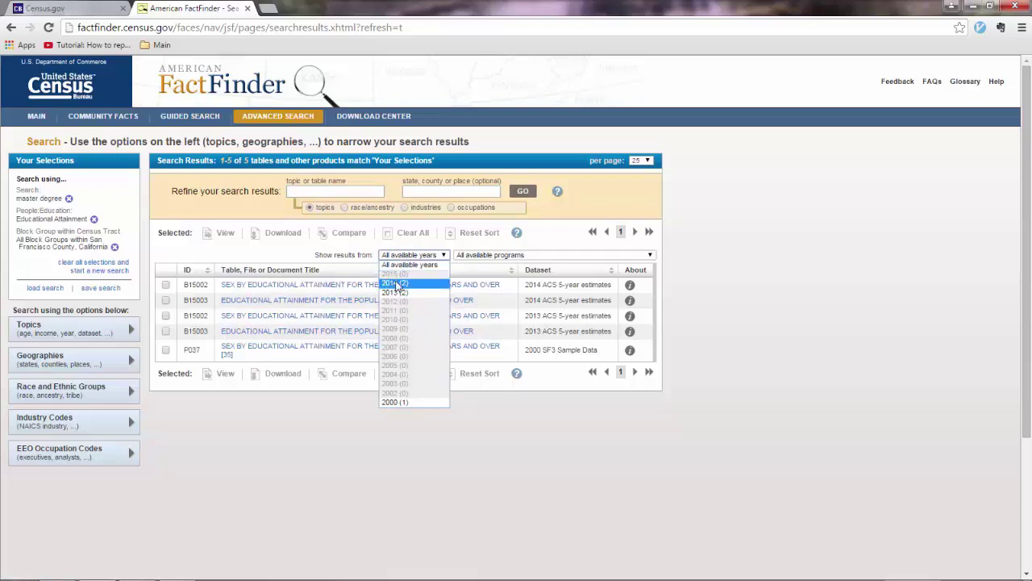
{"action": "left_click", "coordinate": [395, 284]}
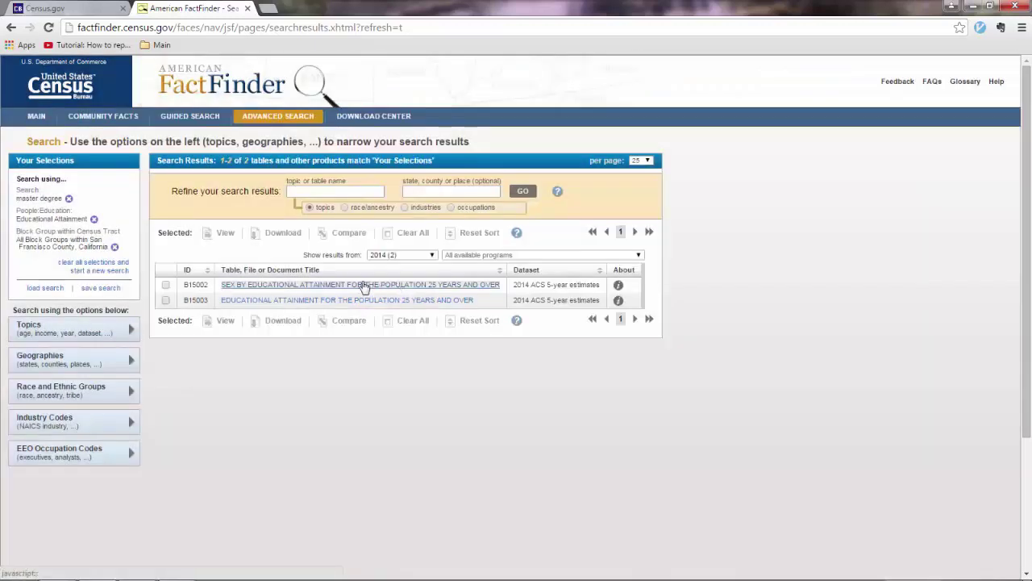
{"action": "left_click", "coordinate": [166, 301]}
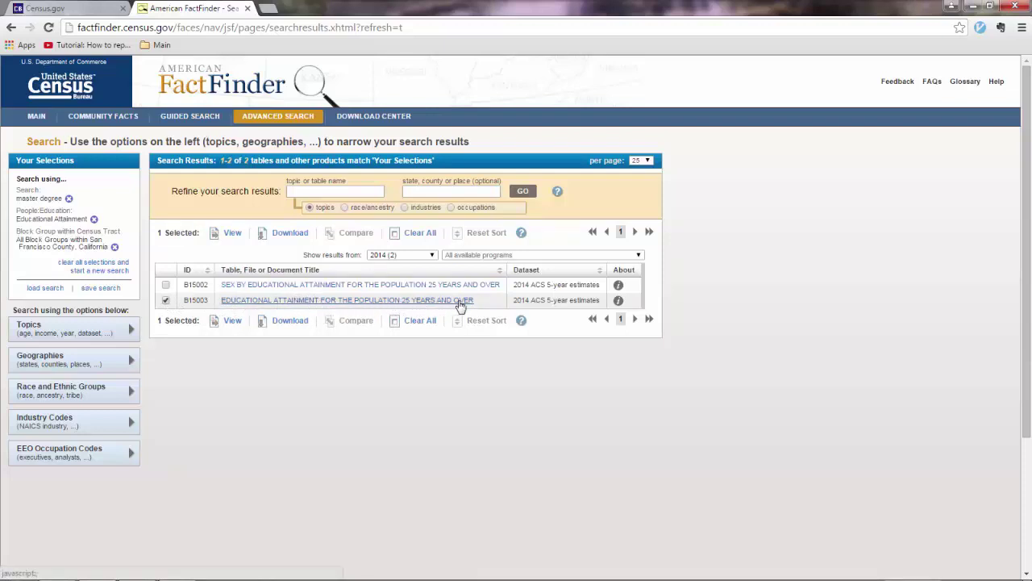
{"action": "left_click", "coordinate": [291, 322]}
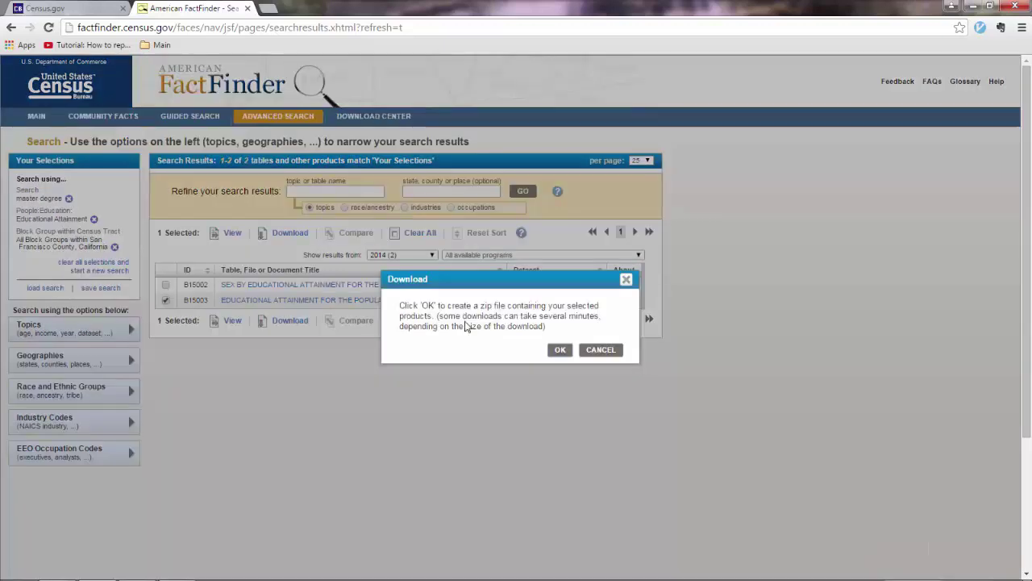
{"action": "left_click", "coordinate": [561, 350]}
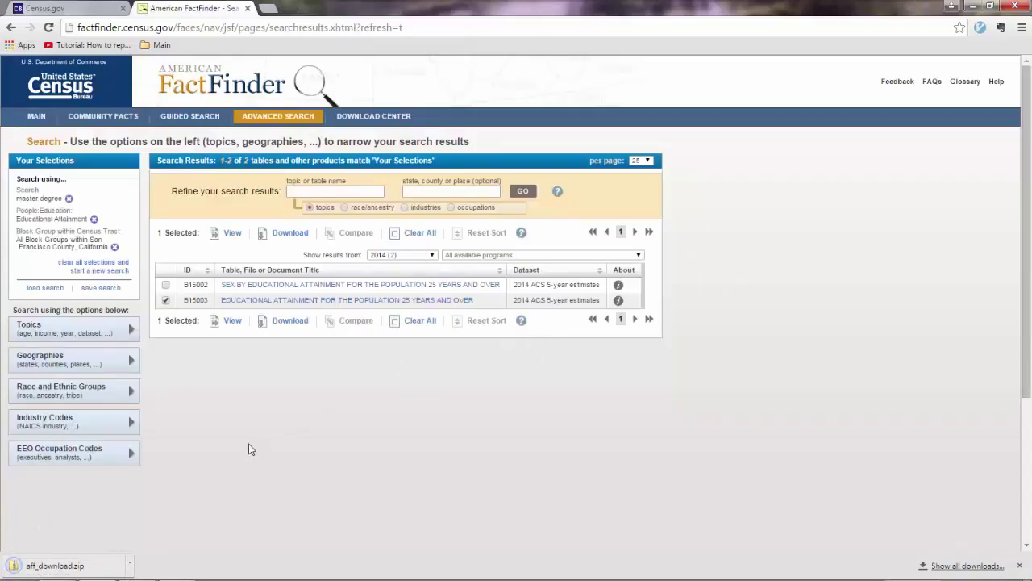
{"action": "left_click", "coordinate": [130, 564]}
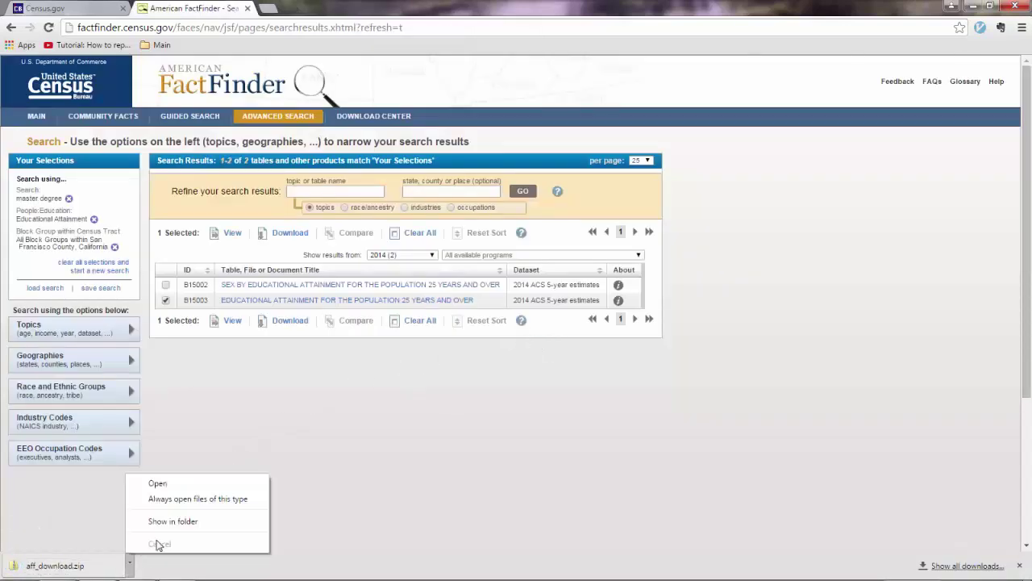
Copy aff_download.zip from the downloads folder into the census\demo folder
{"action": "left_click", "coordinate": [174, 521]}
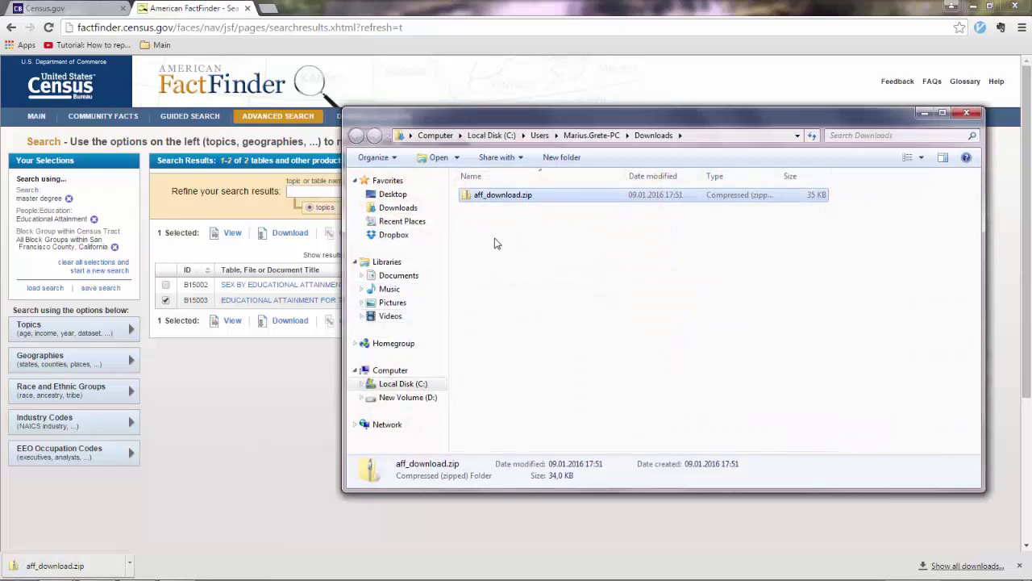
{"action": "key", "text": "ctrl+c"}
{"action": "key", "text": "alt+Tab"}
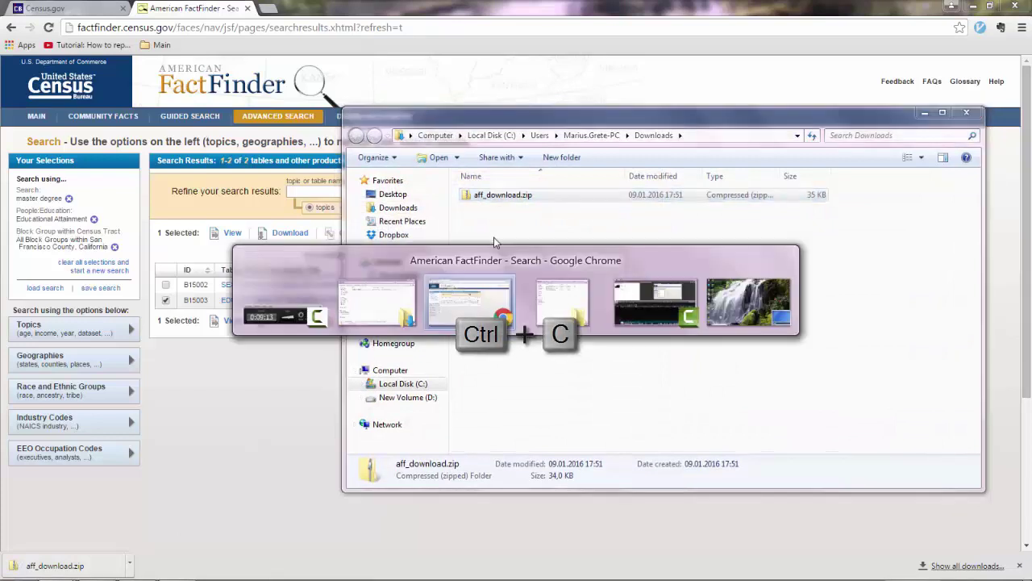
{"action": "key", "text": "alt+Tab"}
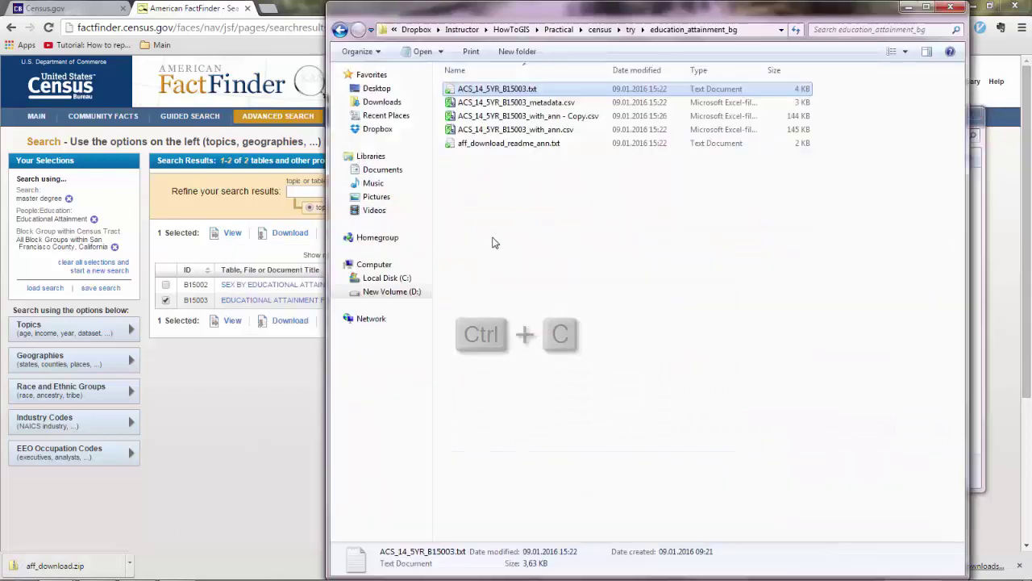
{"action": "left_click", "coordinate": [599, 29]}
{"action": "left_click", "coordinate": [486, 89]}
{"action": "double_click", "coordinate": [487, 89]}
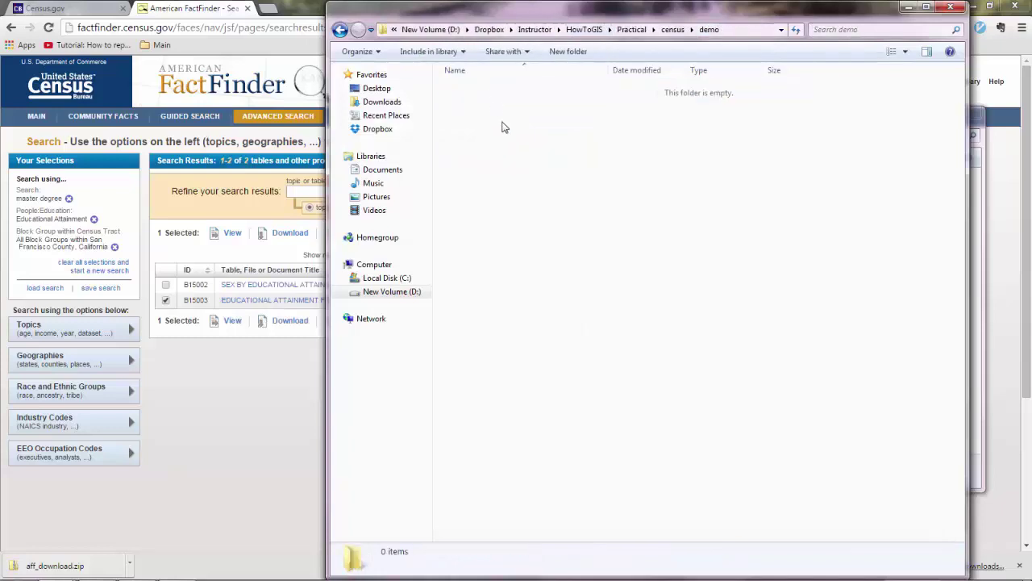
{"action": "key", "text": "ctrl+v"}
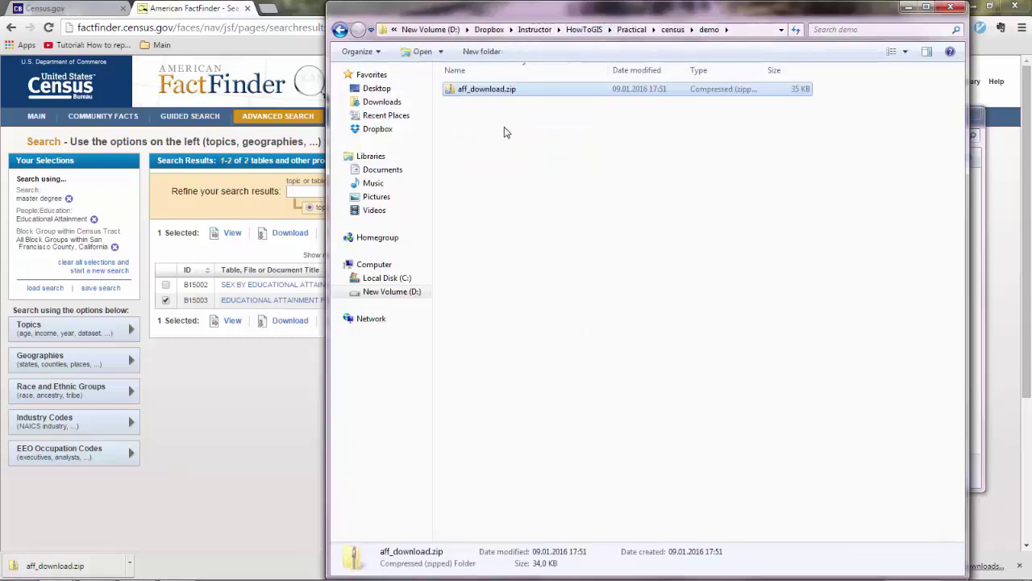
Extract the zip into an aff_download folder and delete the leftover zip file
{"action": "right_click", "coordinate": [451, 91]}
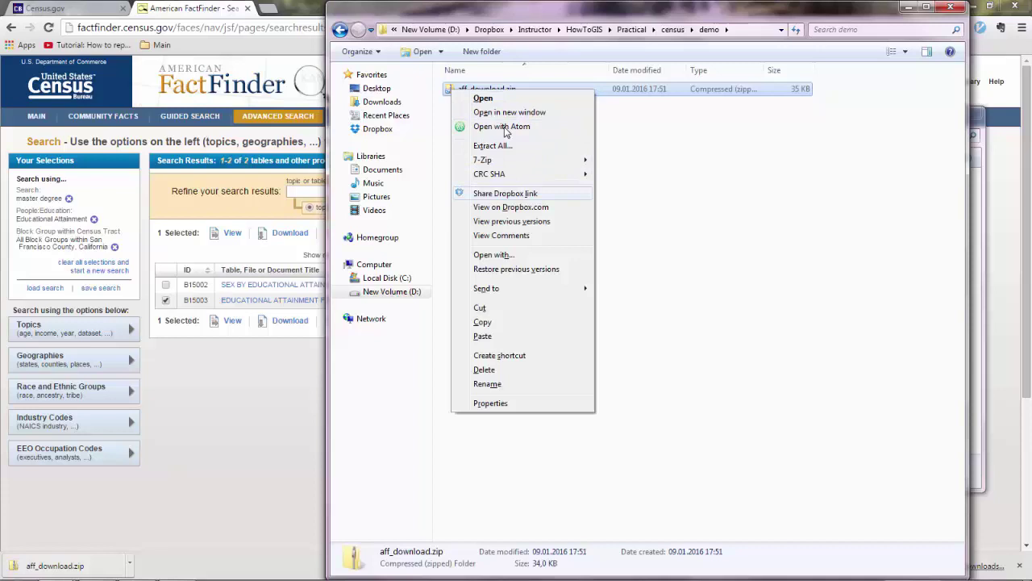
{"action": "key", "text": "Up"}
{"action": "key", "text": "Up"}
{"action": "key", "text": "Up"}
{"action": "key", "text": "Return"}
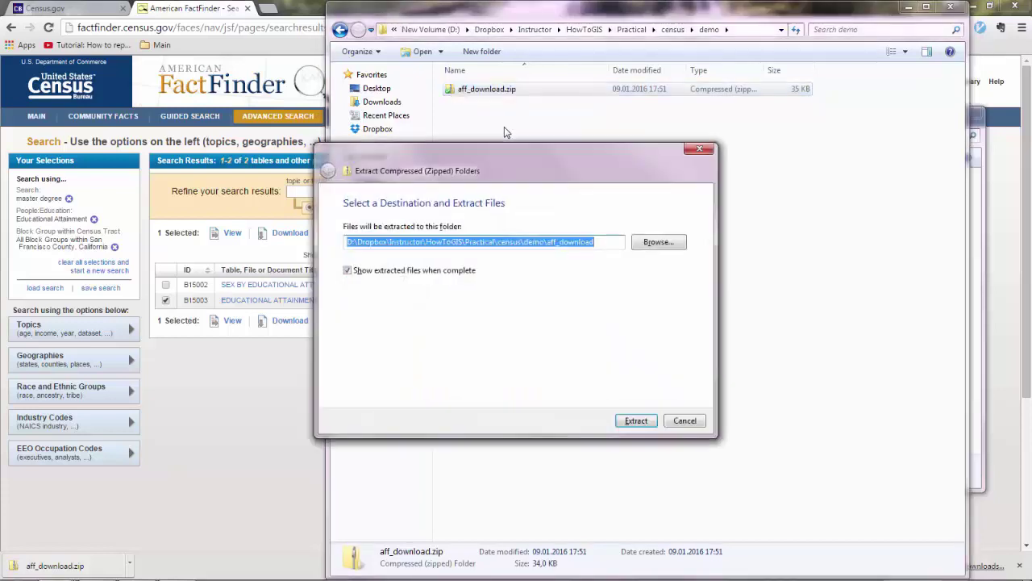
{"action": "key", "text": "Return"}
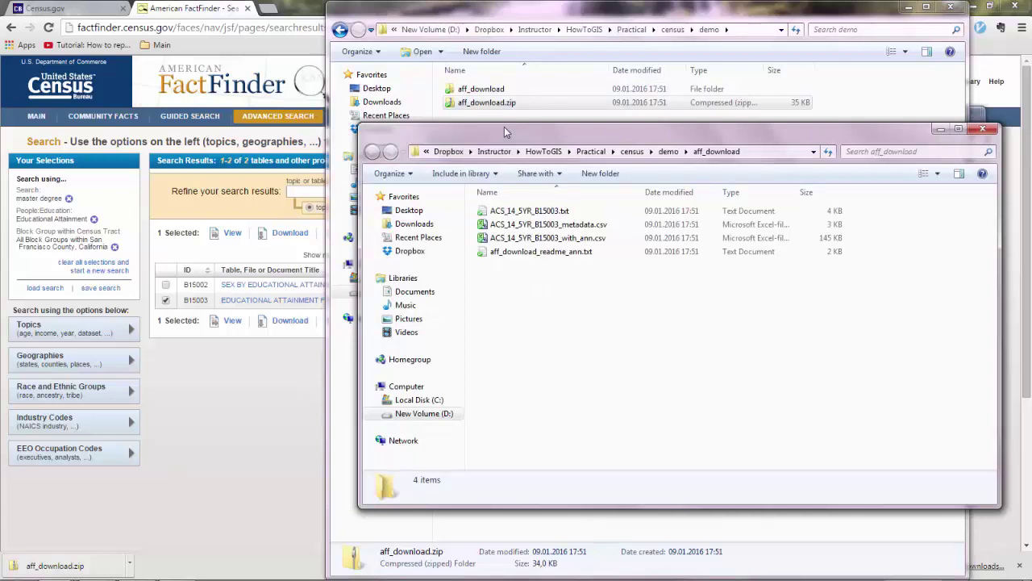
{"action": "left_click", "coordinate": [493, 105]}
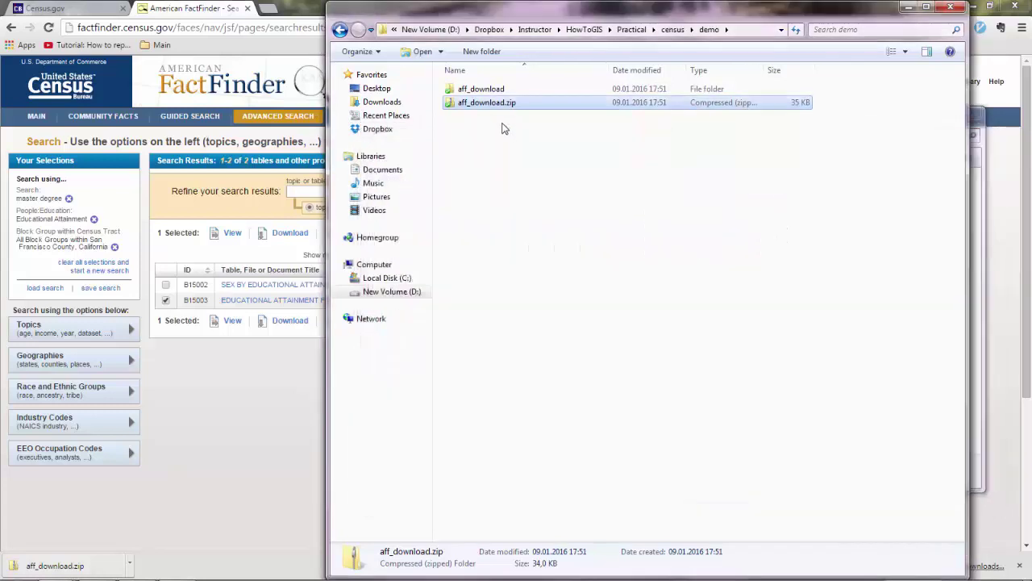
{"action": "key", "text": "Delete"}
{"action": "key", "text": "Return"}
Open the aff_download folder and select ACS_14_5YR_B15003_with_ann.csv among its four files
{"action": "double_click", "coordinate": [481, 90]}
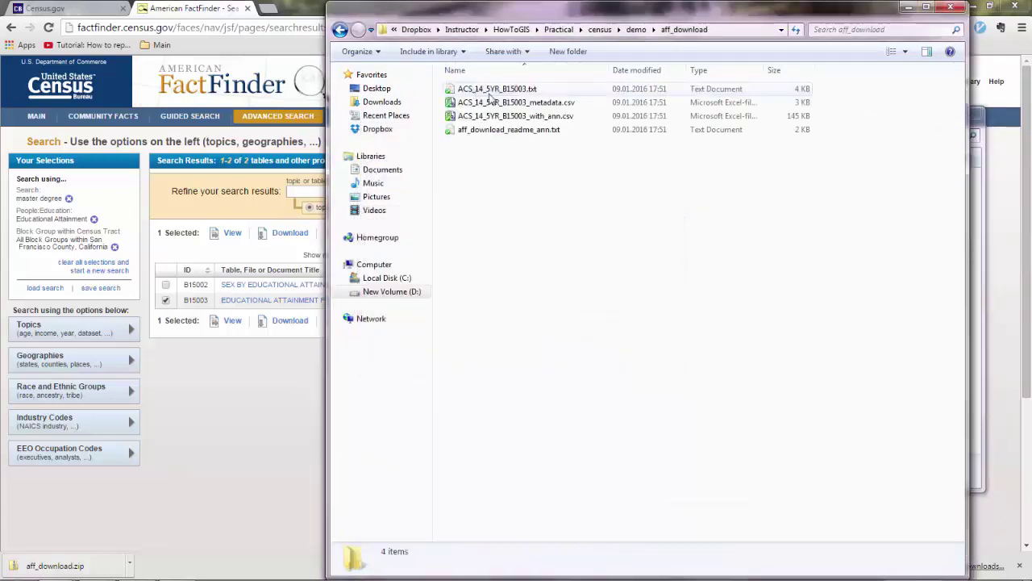
{"action": "left_click_drag", "start_coordinate": [508, 141], "coordinate": [500, 81]}
{"action": "left_click", "coordinate": [527, 120]}
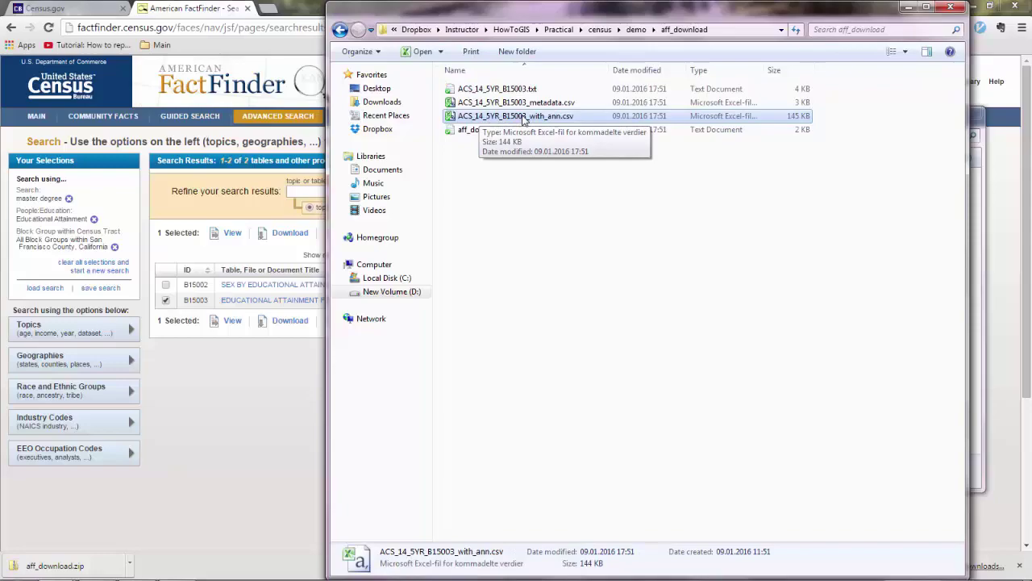
Open ACS_14_5YR_B15003_with_ann.csv in Excel and close it without saving
{"action": "double_click", "coordinate": [526, 117]}
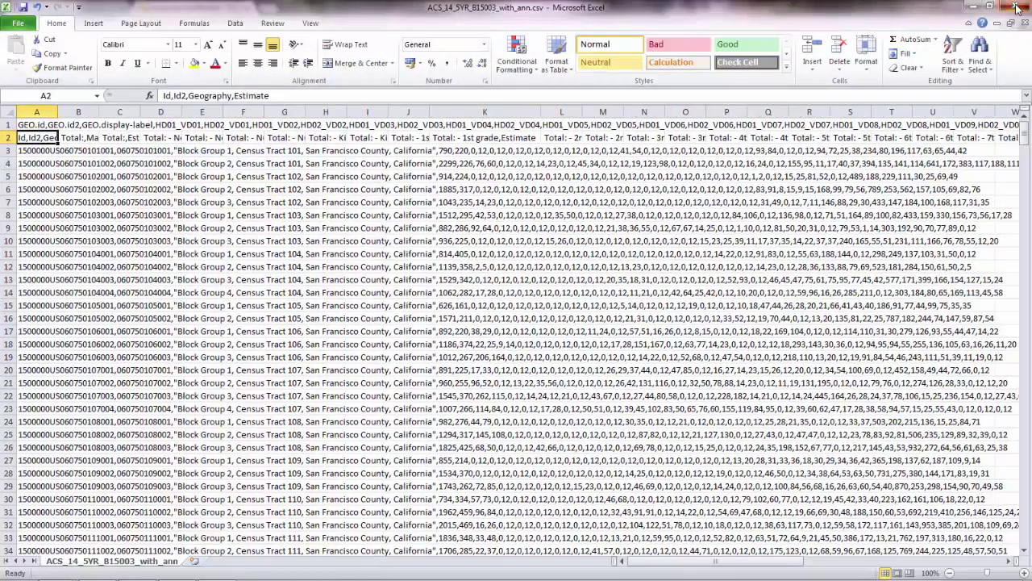
{"action": "left_click", "coordinate": [1015, 8]}
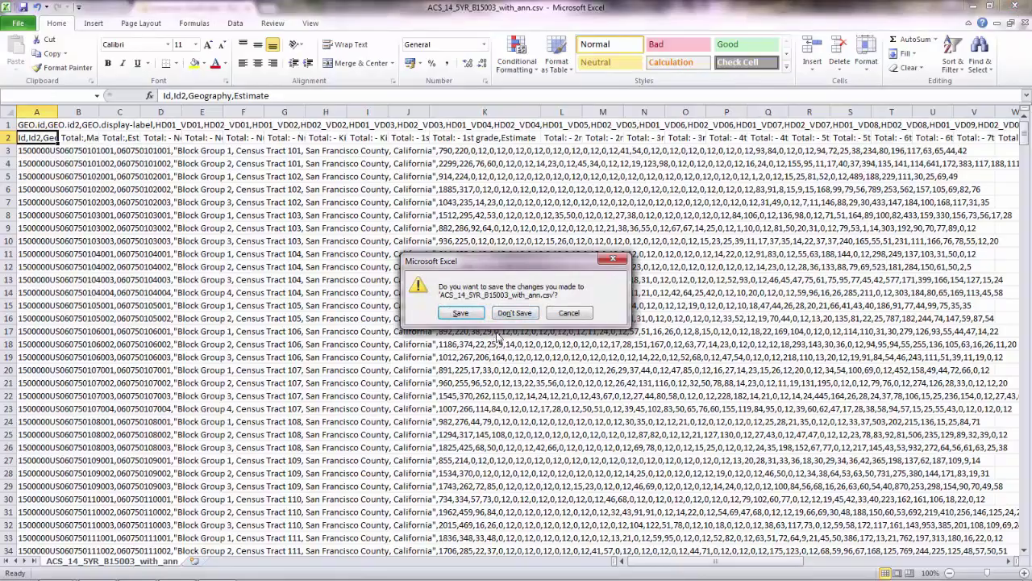
{"action": "left_click", "coordinate": [514, 314]}
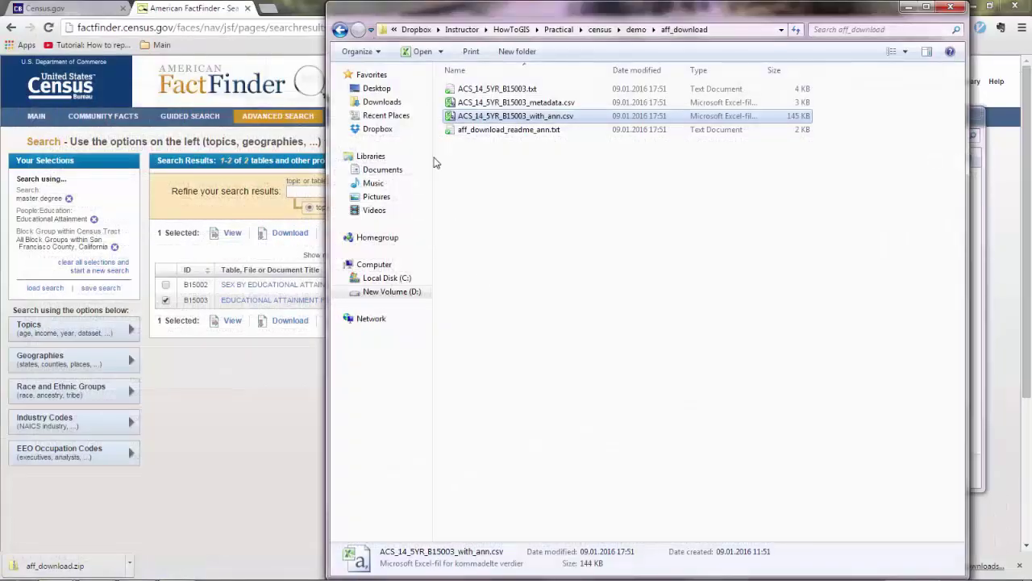
Review the B15003 metadata, widening column A to find HD01_VD23 = Master's degree, then close unsaved
{"action": "left_click", "coordinate": [504, 103]}
{"action": "double_click", "coordinate": [504, 103]}
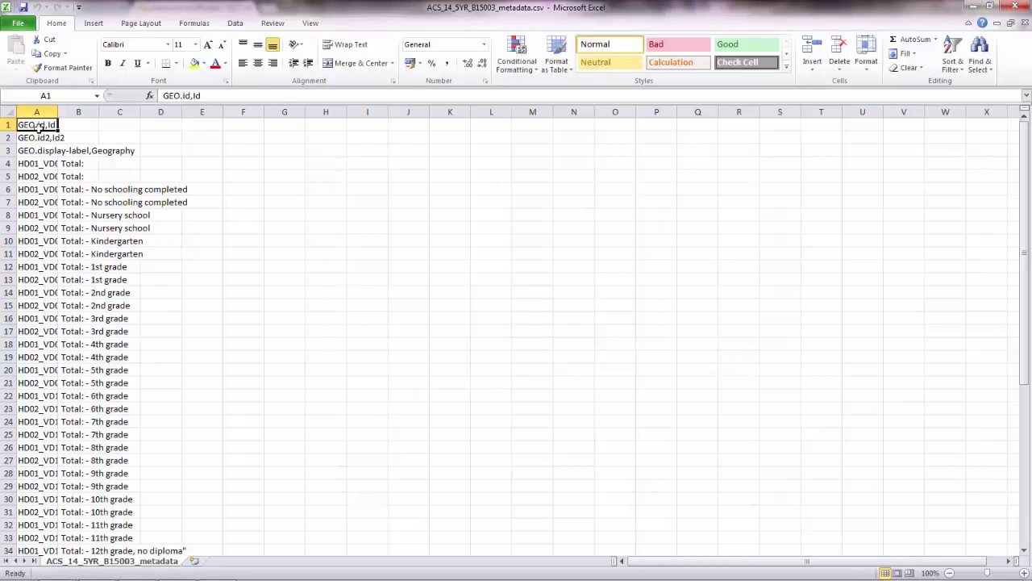
{"action": "key", "text": "Down"}
{"action": "key", "text": "Down"}
{"action": "key", "text": "Down"}
{"action": "key", "text": "Down"}
{"action": "key", "text": "Down"}
{"action": "key", "text": "Down"}
{"action": "key", "text": "Down"}
{"action": "key", "text": "Down"}
{"action": "key", "text": "Down"}
{"action": "key", "text": "Down"}
{"action": "key", "text": "Down"}
{"action": "key", "text": "Down"}
{"action": "key", "text": "Down"}
{"action": "key", "text": "Down"}
{"action": "key", "text": "Down"}
{"action": "key", "text": "Down"}
{"action": "key", "text": "Down"}
{"action": "key", "text": "Down"}
{"action": "key", "text": "Down"}
{"action": "key", "text": "Down"}
{"action": "key", "text": "Down"}
{"action": "key", "text": "Down"}
{"action": "key", "text": "Down"}
{"action": "key", "text": "Down"}
{"action": "key", "text": "Down"}
{"action": "key", "text": "Down"}
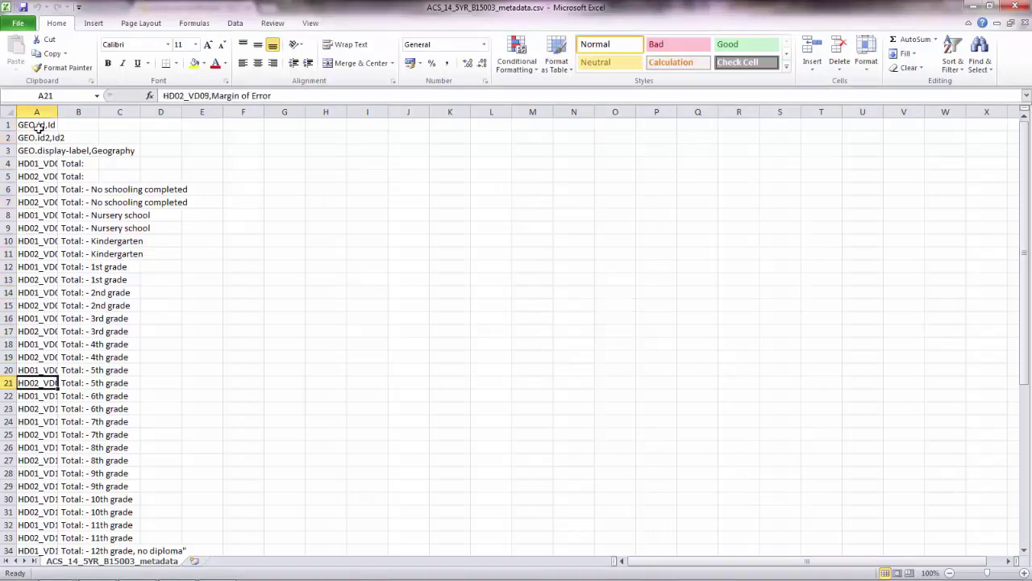
{"action": "key", "text": "Down"}
{"action": "key", "text": "Down"}
{"action": "key", "text": "Down"}
{"action": "key", "text": "Down"}
{"action": "key", "text": "Down"}
{"action": "key", "text": "Down"}
{"action": "key", "text": "Down"}
{"action": "key", "text": "Down"}
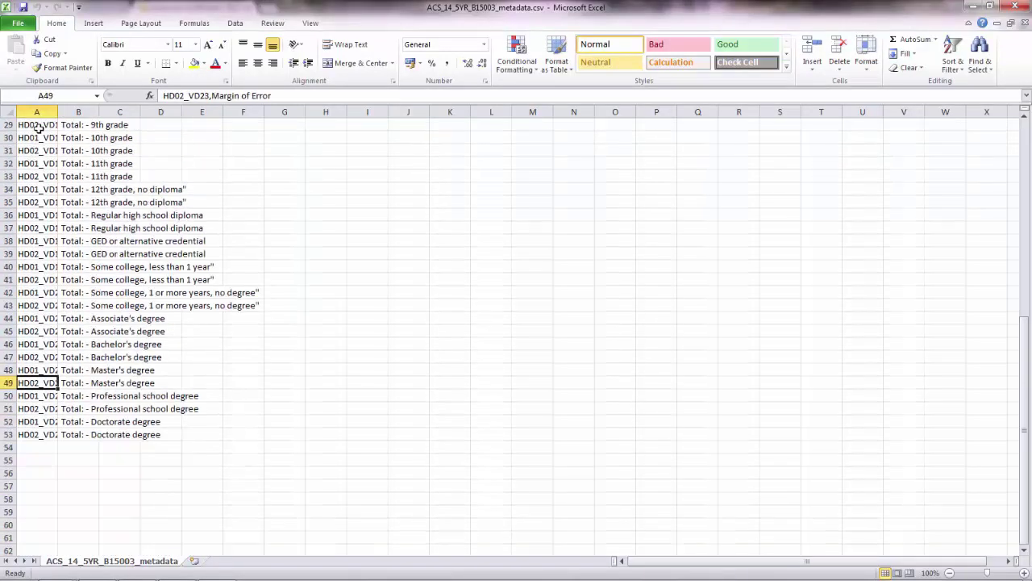
{"action": "key", "text": "Down"}
{"action": "key", "text": "Down"}
{"action": "key", "text": "Up"}
{"action": "key", "text": "Up"}
{"action": "key", "text": "Up"}
{"action": "key", "text": "Up"}
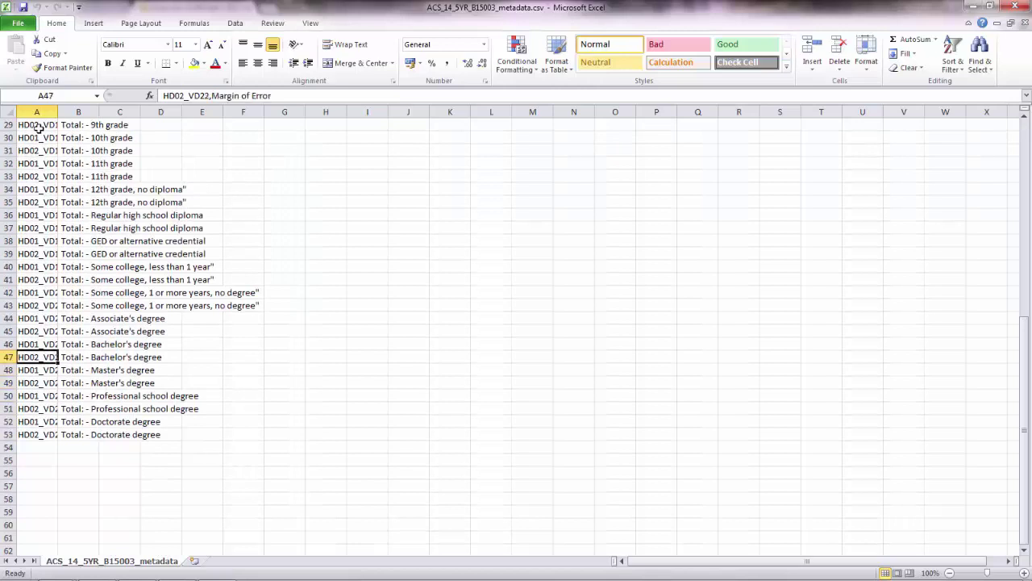
{"action": "key", "text": "Down"}
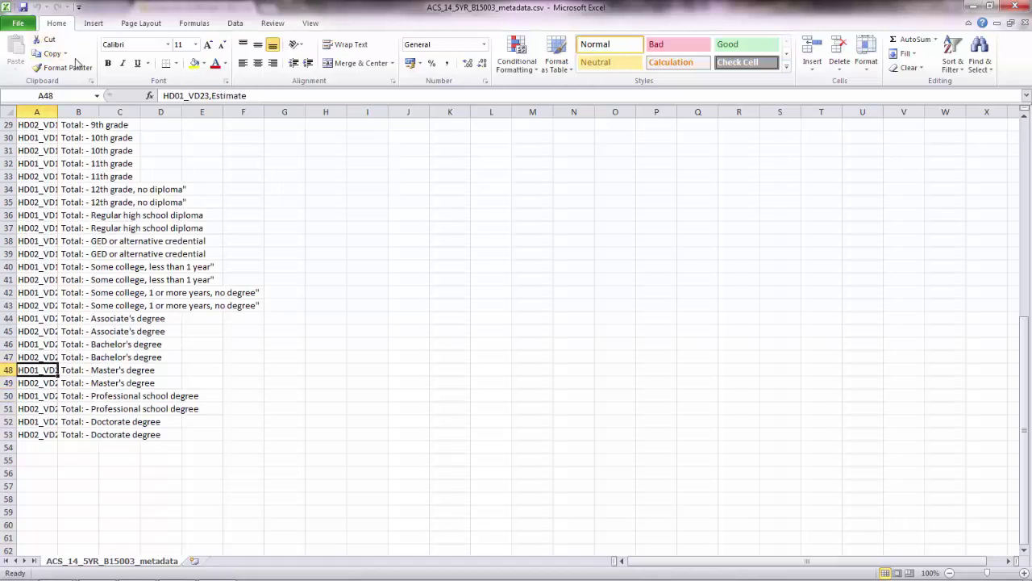
{"action": "left_click_drag", "start_coordinate": [57, 111], "coordinate": [122, 129]}
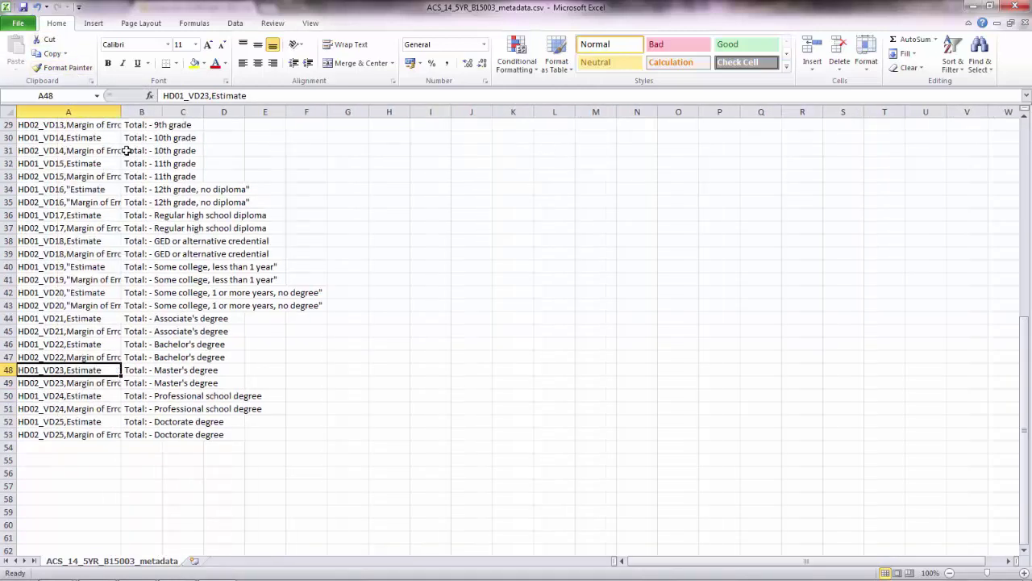
{"action": "left_click", "coordinate": [158, 367]}
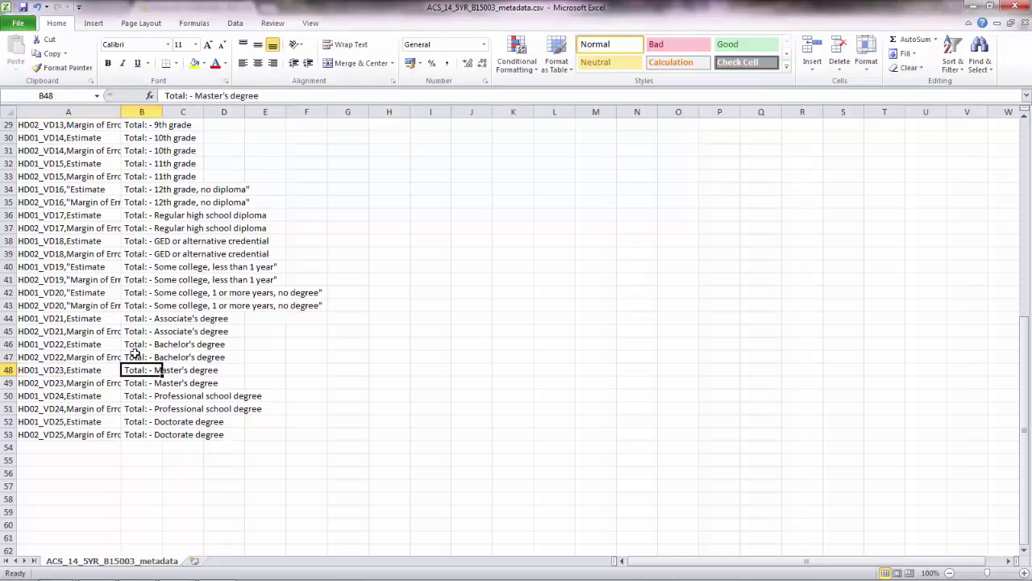
{"action": "left_click", "coordinate": [1020, 10]}
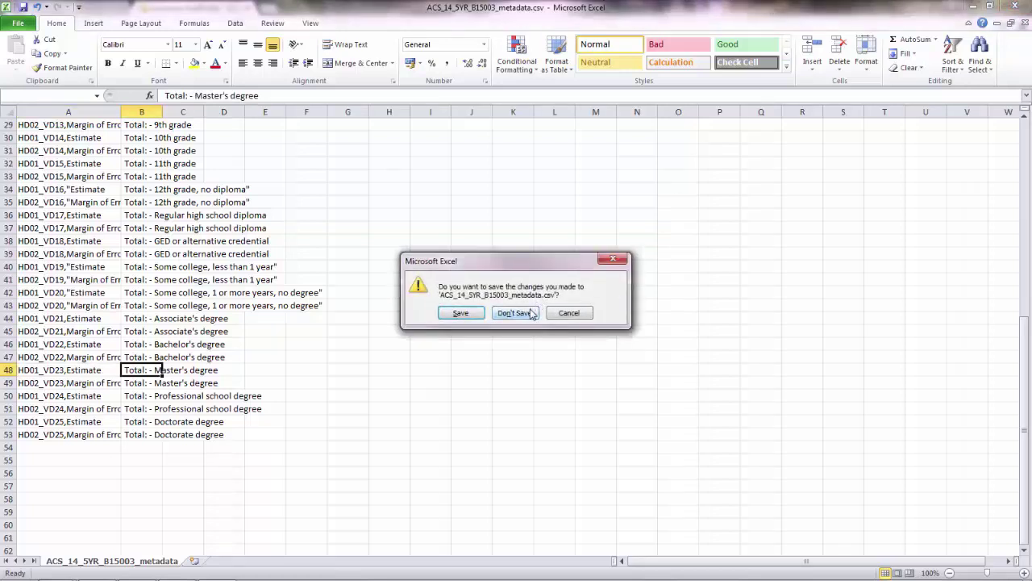
{"action": "left_click", "coordinate": [532, 313]}
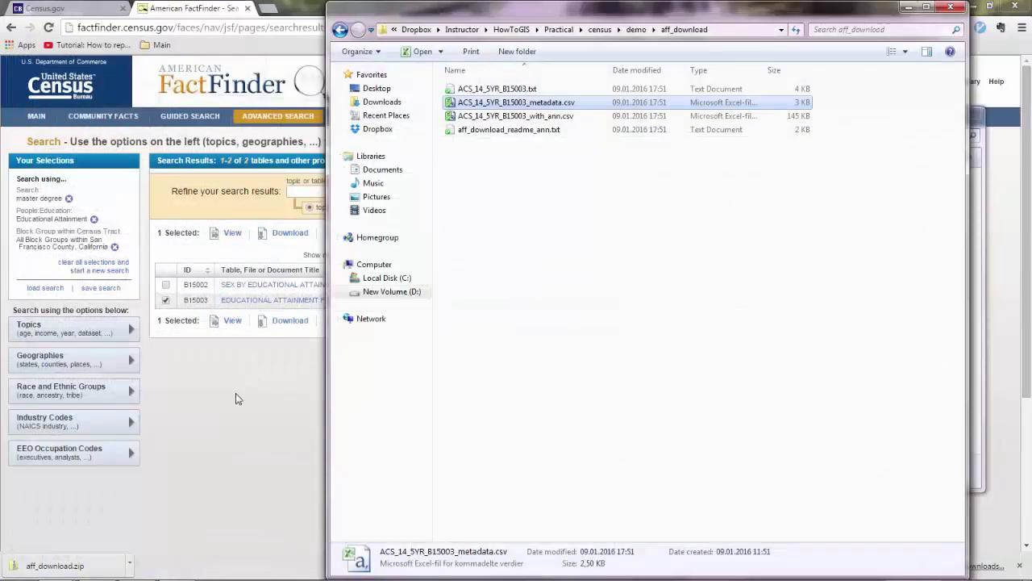
Launch QGIS Desktop 2.12.2 from the Start search
{"action": "key", "text": "super"}
{"action": "type", "text": "qgis"}
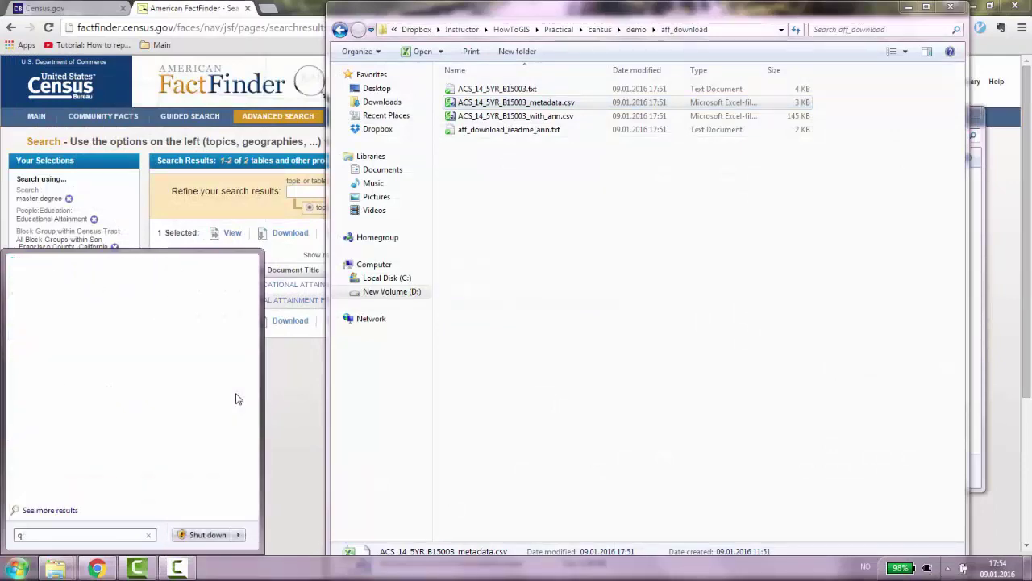
{"action": "key", "text": "BackSpace"}
{"action": "type", "text": "qgis"}
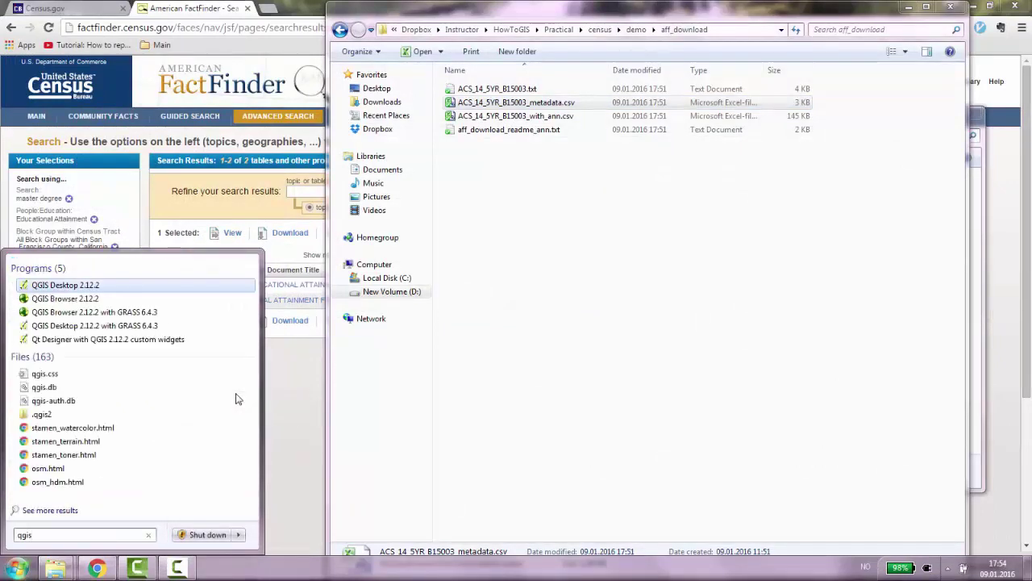
{"action": "key", "text": "Return"}
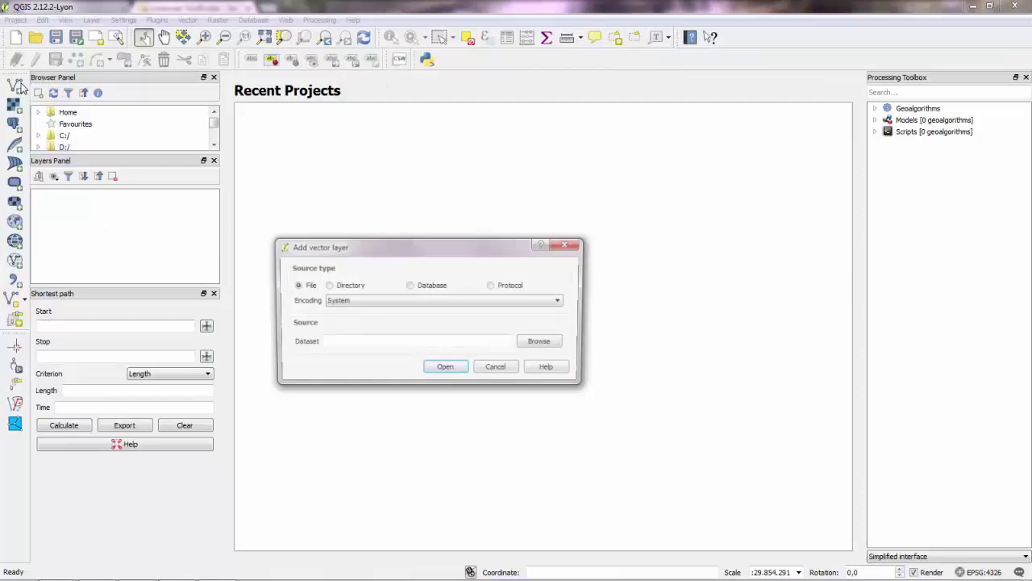
Browse for the dataset through HowToGIS\Practical\census\demo into the aff_download folder
{"action": "left_click", "coordinate": [543, 345]}
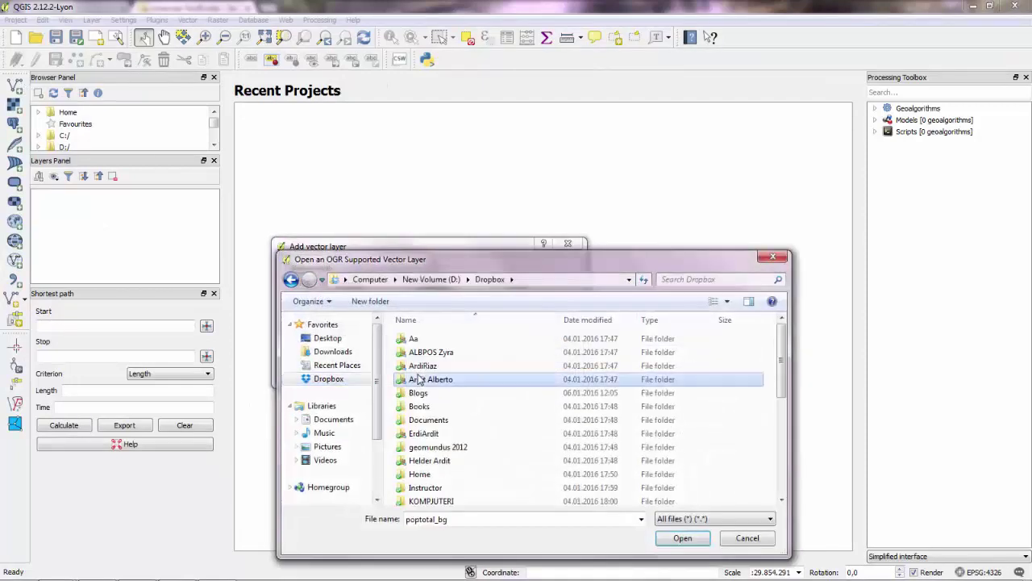
{"action": "double_click", "coordinate": [419, 487]}
{"action": "double_click", "coordinate": [418, 379]}
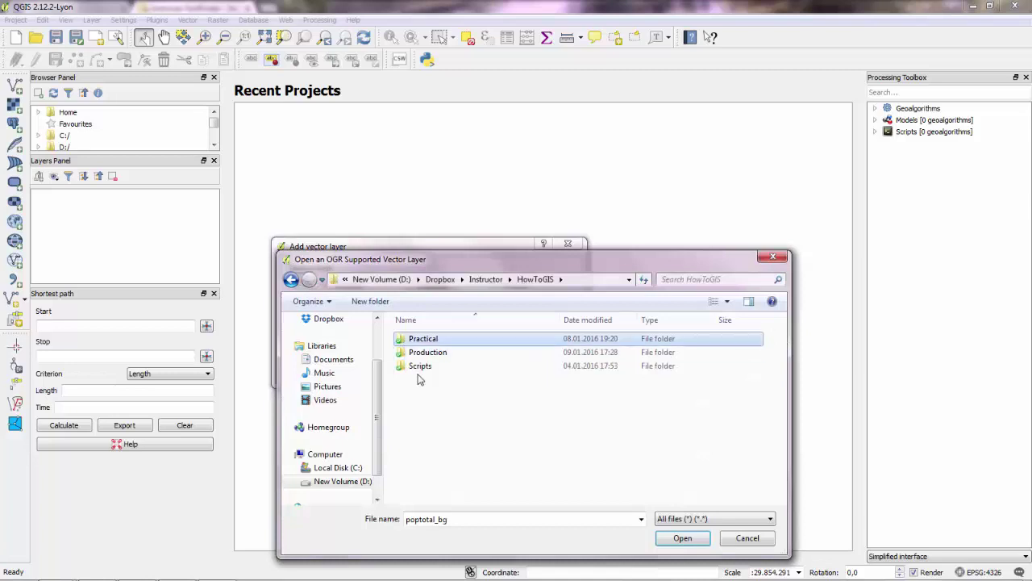
{"action": "key", "text": "Return"}
{"action": "key", "text": "c"}
{"action": "key", "text": "Return"}
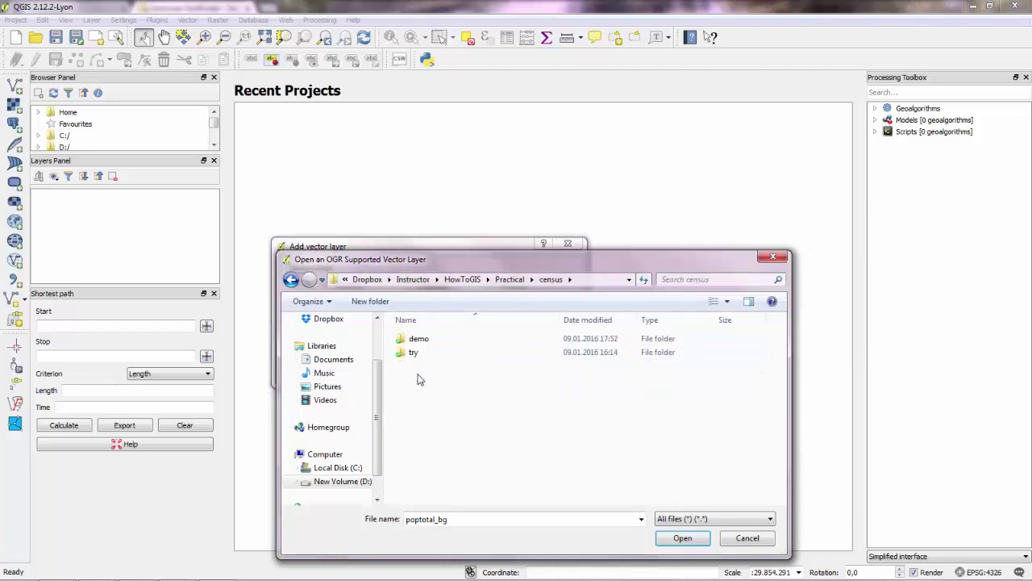
{"action": "key", "text": "d"}
{"action": "key", "text": "Return"}
{"action": "key", "text": "a"}
{"action": "key", "text": "Return"}
Add ACS_14_5YR_B15003_with_ann.csv as a new vector layer
{"action": "key", "text": "Down"}
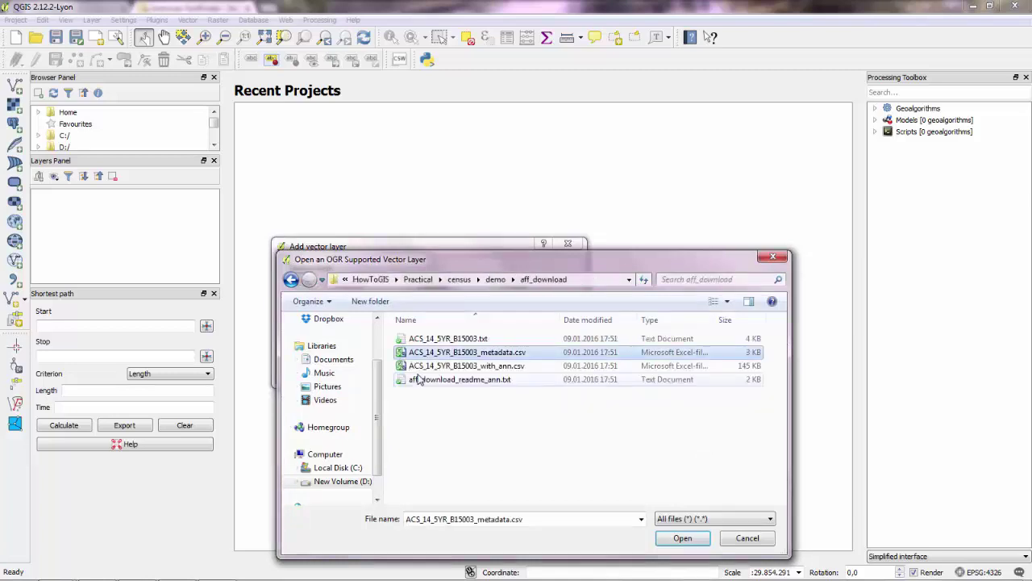
{"action": "key", "text": "Down"}
{"action": "key", "text": "Return"}
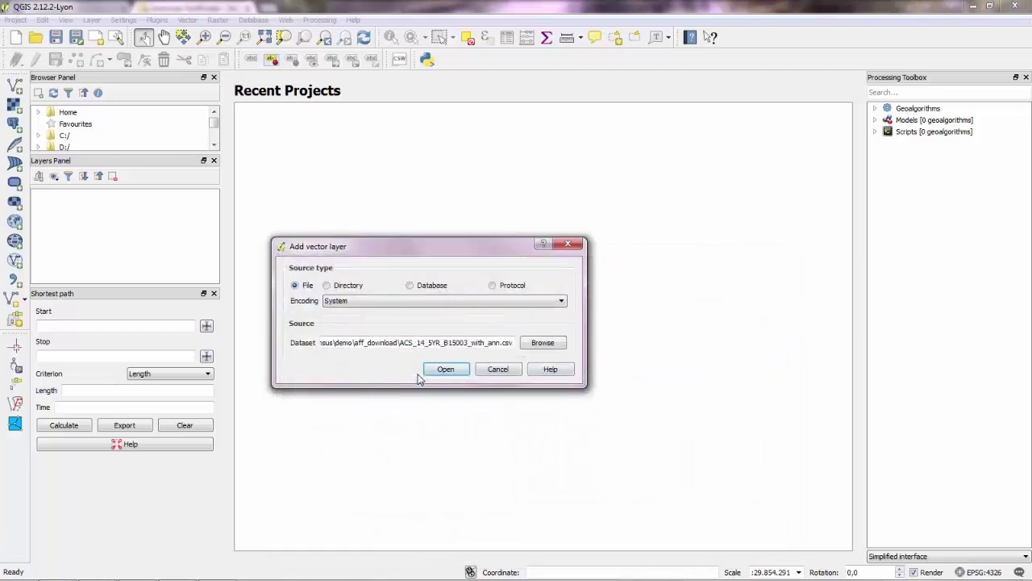
{"action": "left_click", "coordinate": [443, 370]}
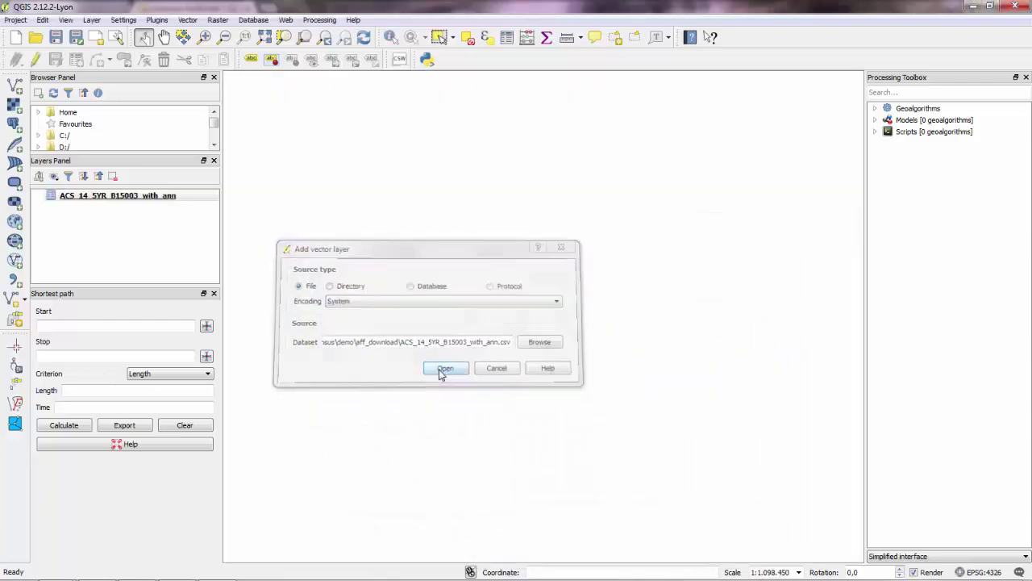
Open the ACS_14_5YR_B15003_with_ann layer's 582-row attribute table to review it, then close it
{"action": "left_click", "coordinate": [122, 199]}
{"action": "right_click", "coordinate": [121, 195]}
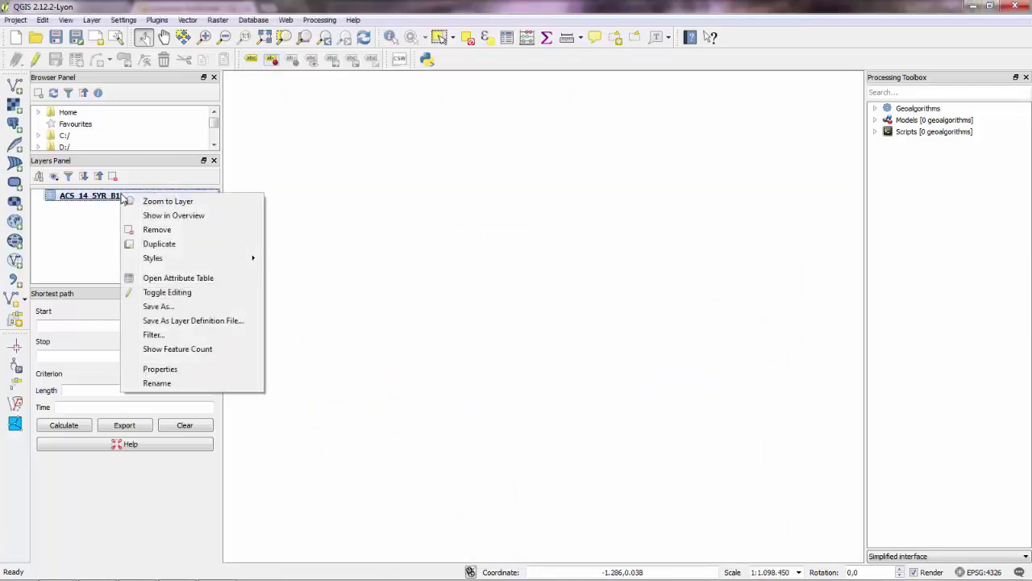
{"action": "left_click", "coordinate": [196, 277]}
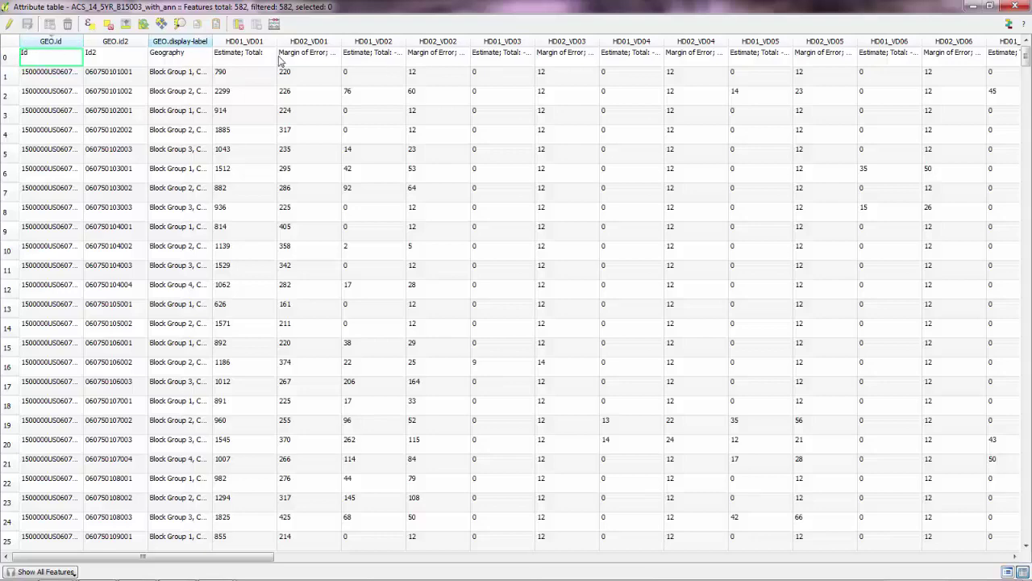
{"action": "left_click", "coordinate": [1014, 6]}
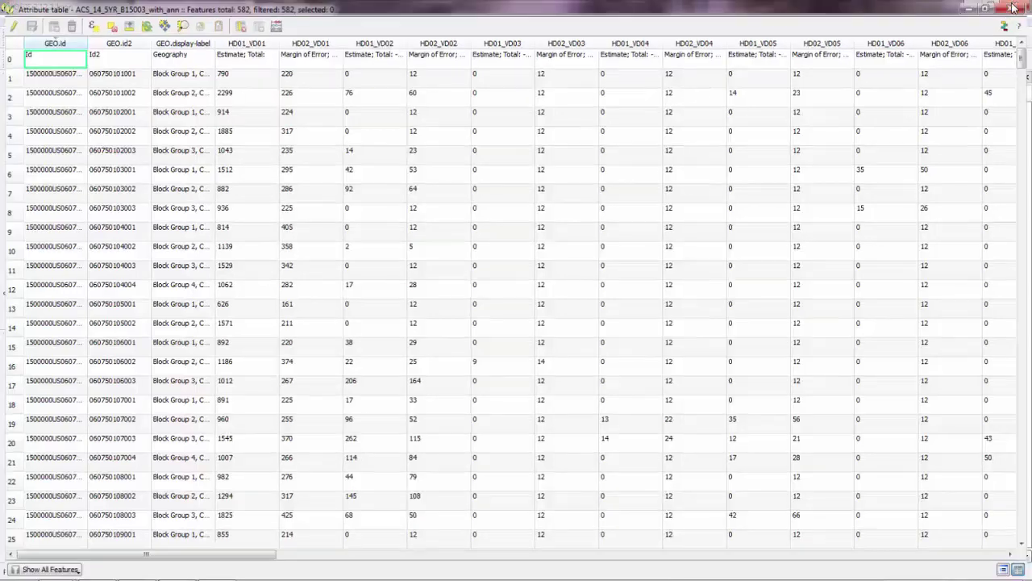
Remove the with_ann layer from QGIS and return to the aff_download folder
{"action": "right_click", "coordinate": [130, 197]}
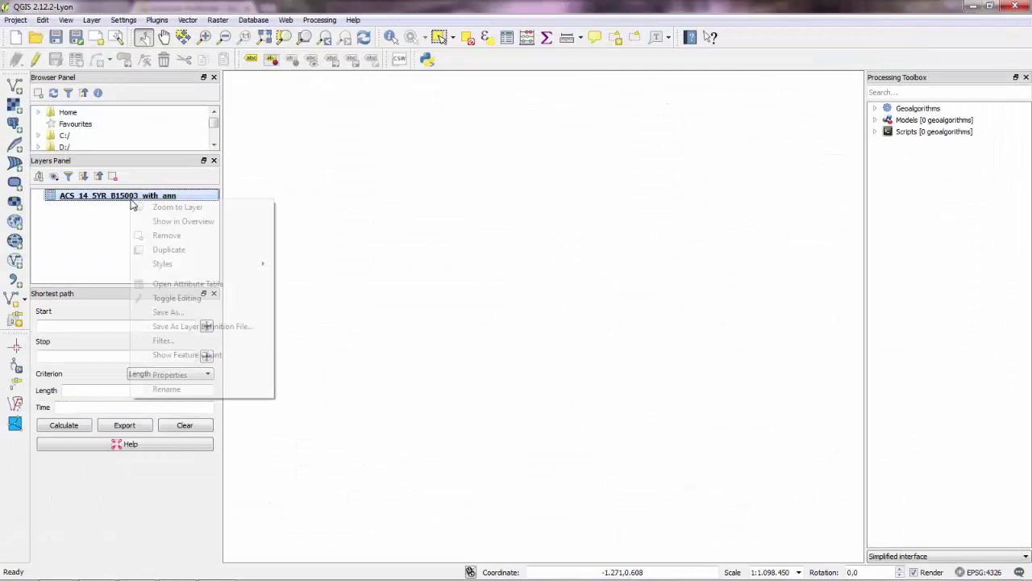
{"action": "left_click", "coordinate": [162, 235]}
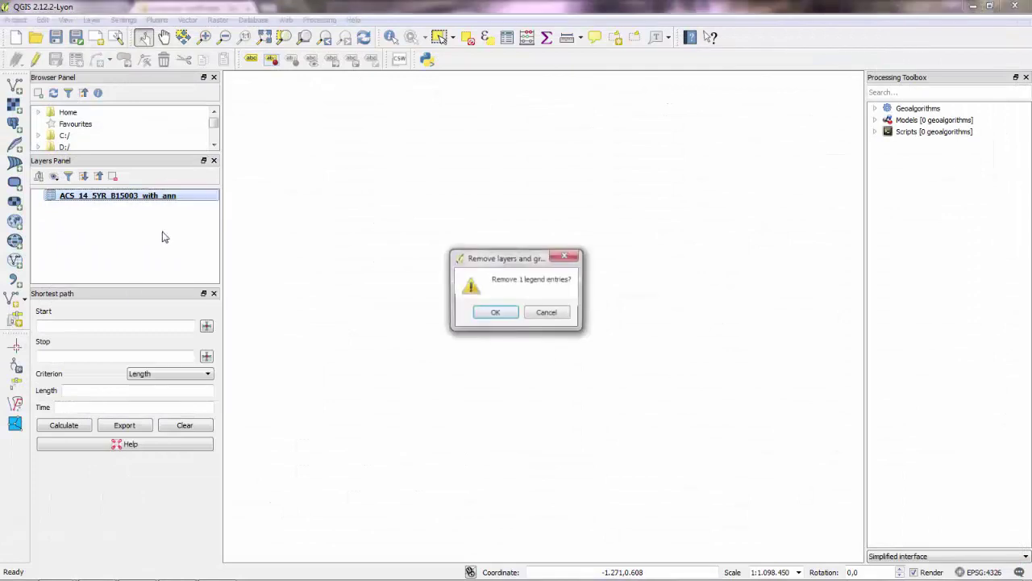
{"action": "left_click", "coordinate": [508, 314]}
{"action": "key", "text": "alt+Tab"}
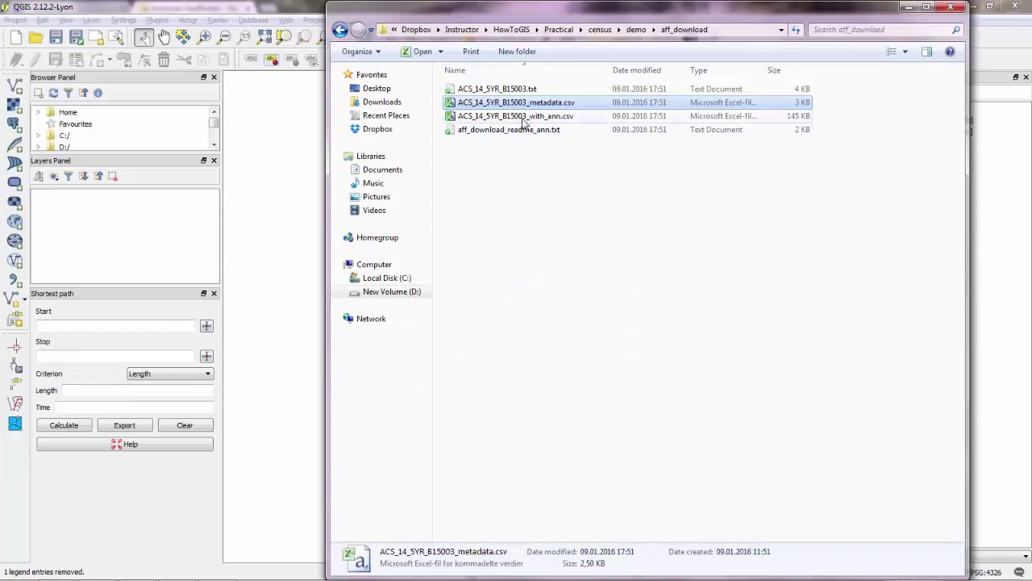
Open ACS_14_5YR_B15003_with_ann.csv in Atom, delete the descriptive label row, and save
{"action": "right_click", "coordinate": [525, 119]}
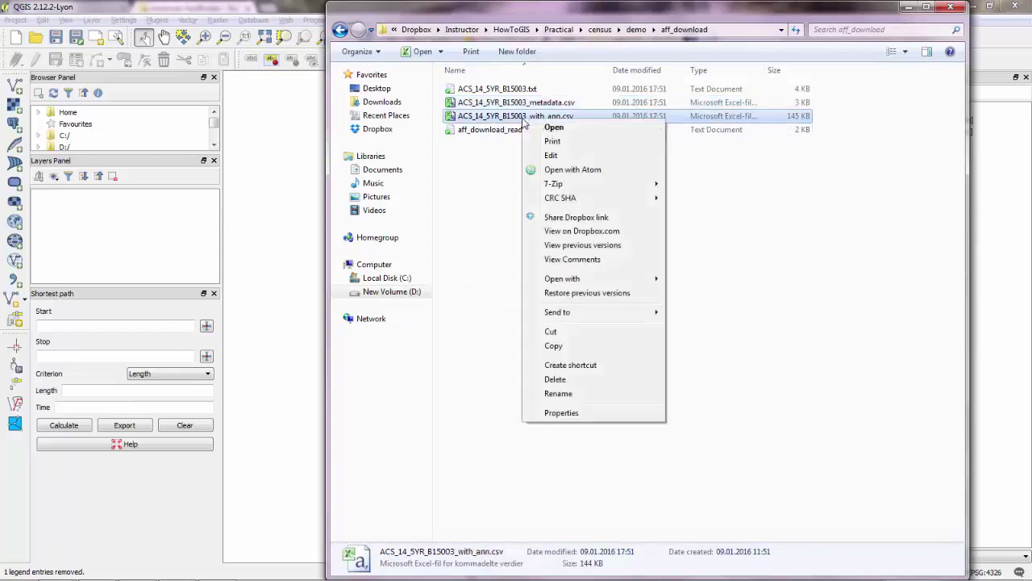
{"action": "left_click", "coordinate": [552, 171]}
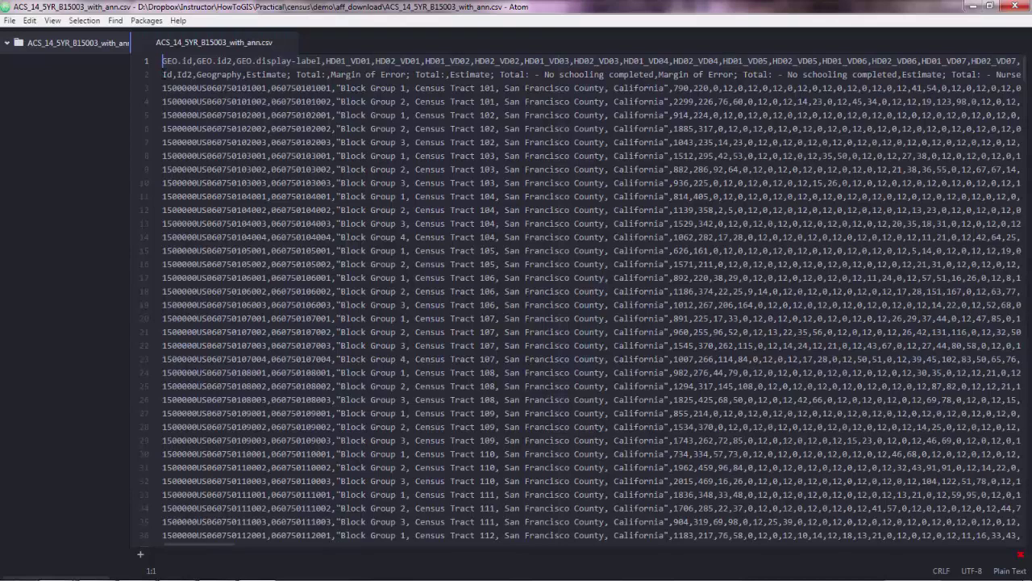
{"action": "left_click", "coordinate": [162, 74]}
{"action": "key", "text": "shift+Down"}
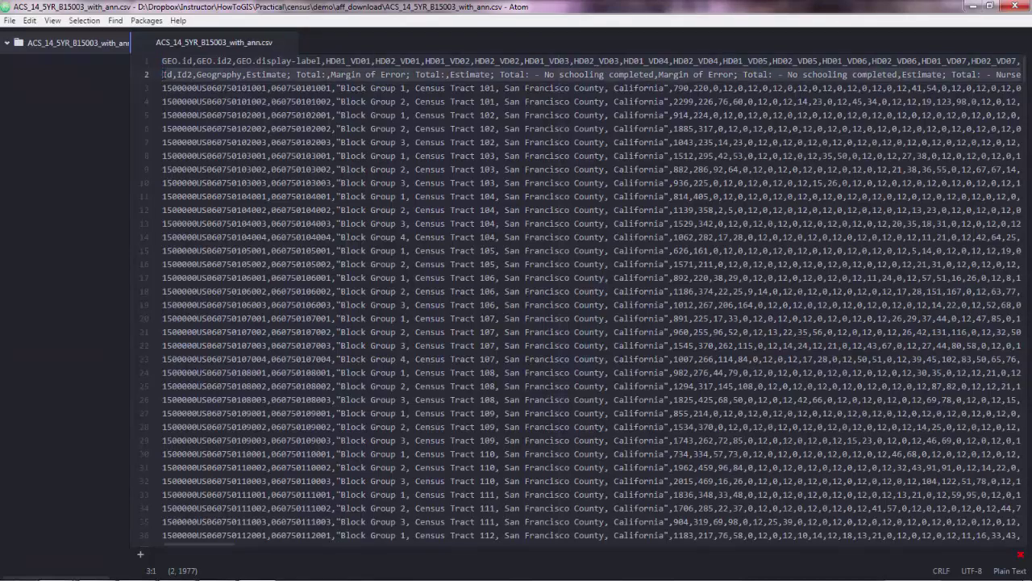
{"action": "key", "text": "Delete"}
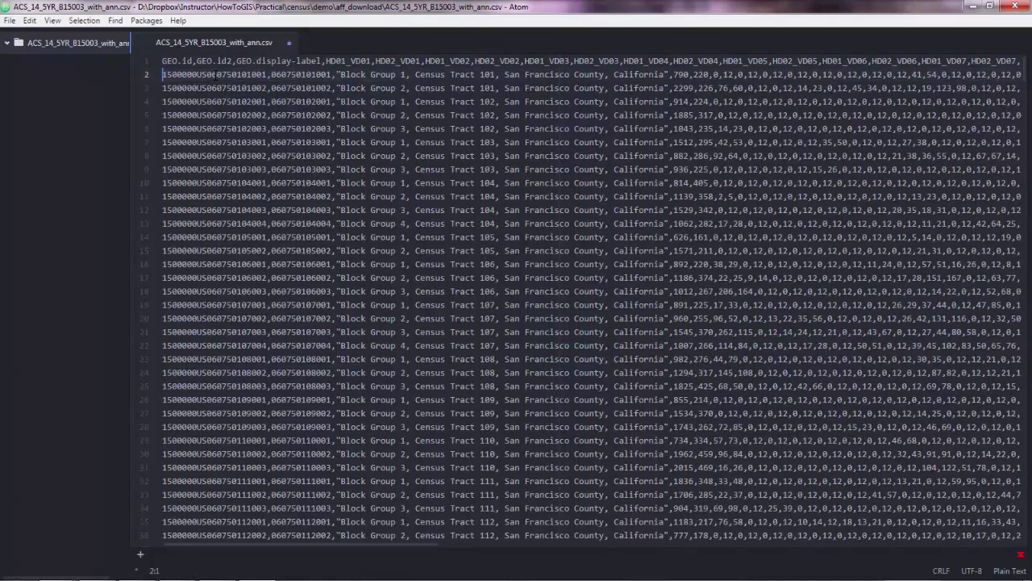
{"action": "key", "text": "Up"}
{"action": "key", "text": "ctrl+s"}
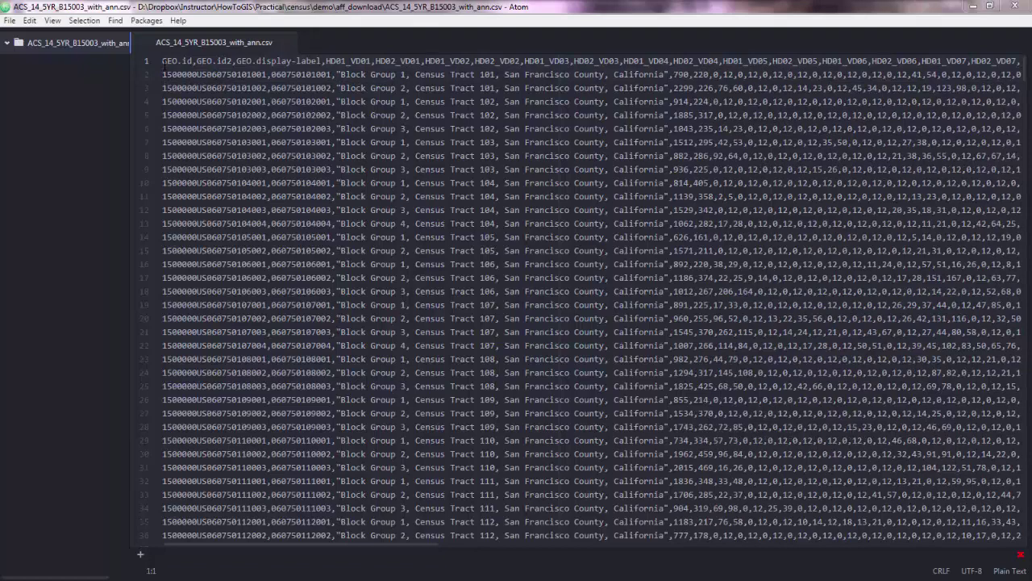
{"action": "key", "text": "shift+Right"}
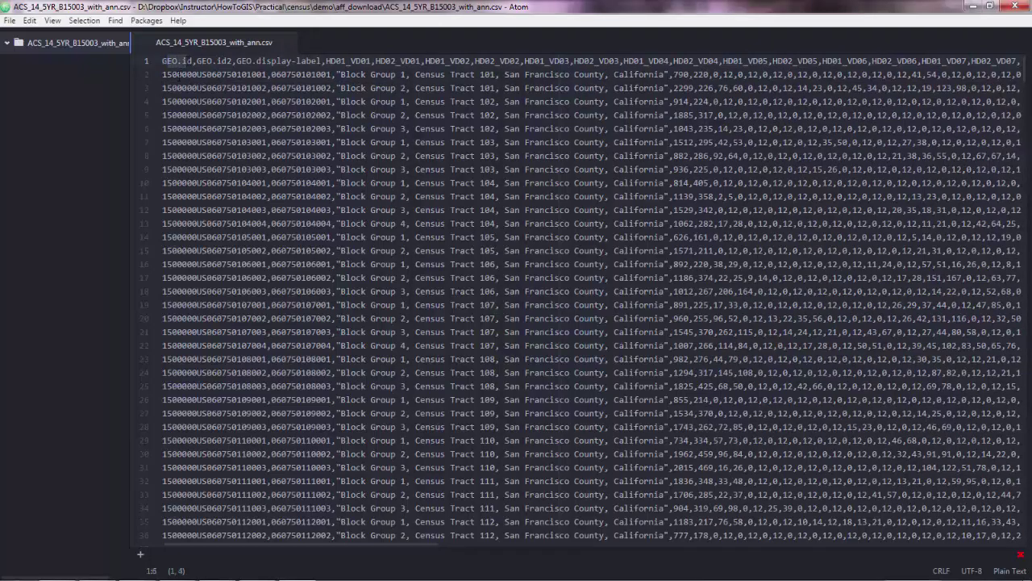
{"action": "double_click", "coordinate": [214, 74]}
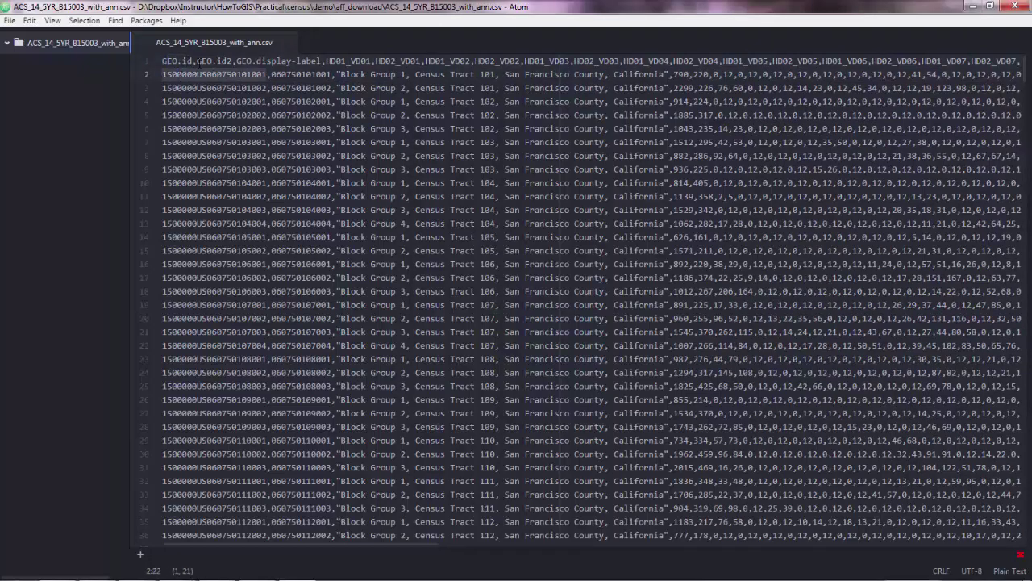
{"action": "double_click", "coordinate": [282, 74]}
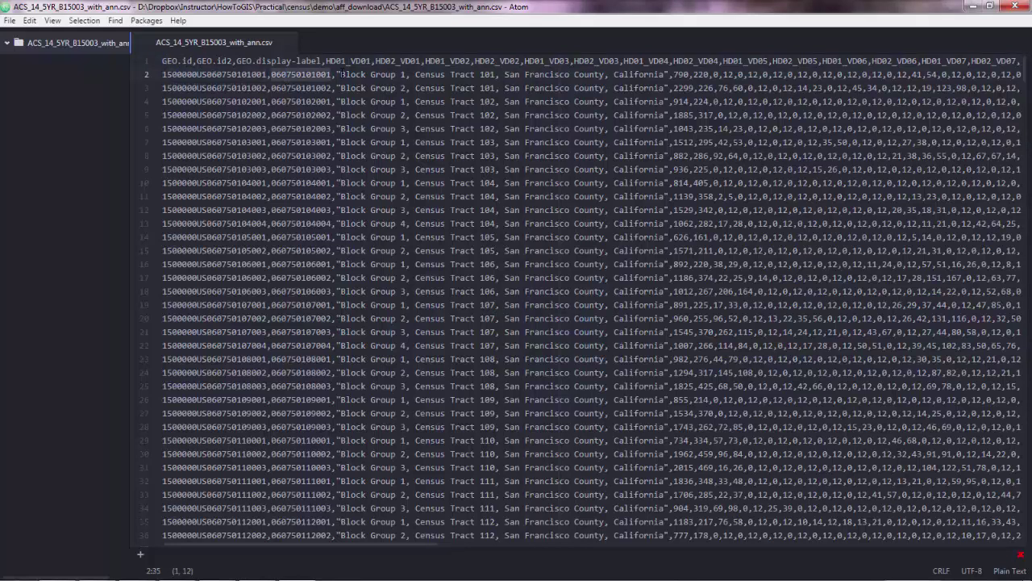
{"action": "left_click_drag", "start_coordinate": [339, 74], "coordinate": [390, 74]}
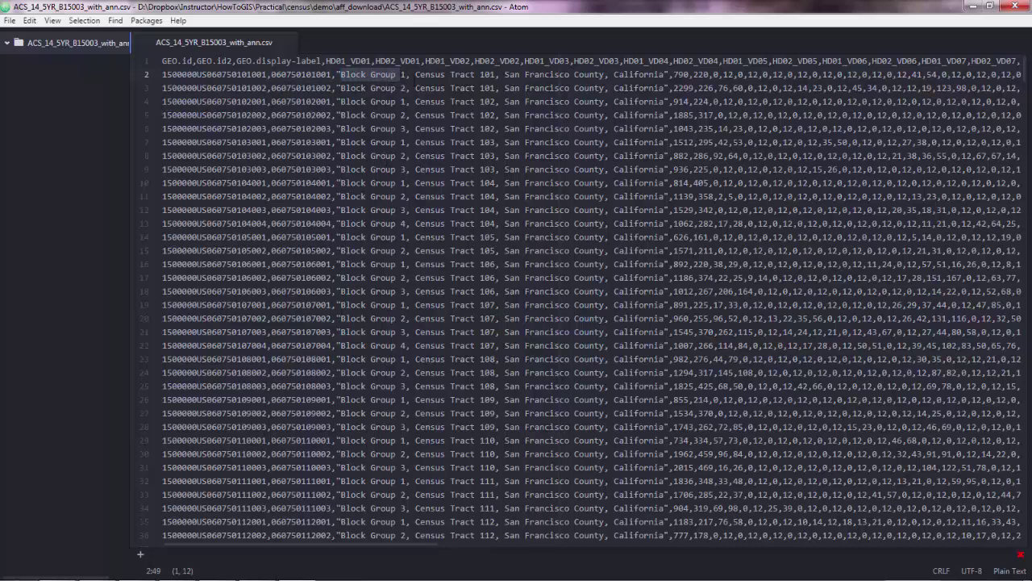
{"action": "left_click", "coordinate": [419, 74]}
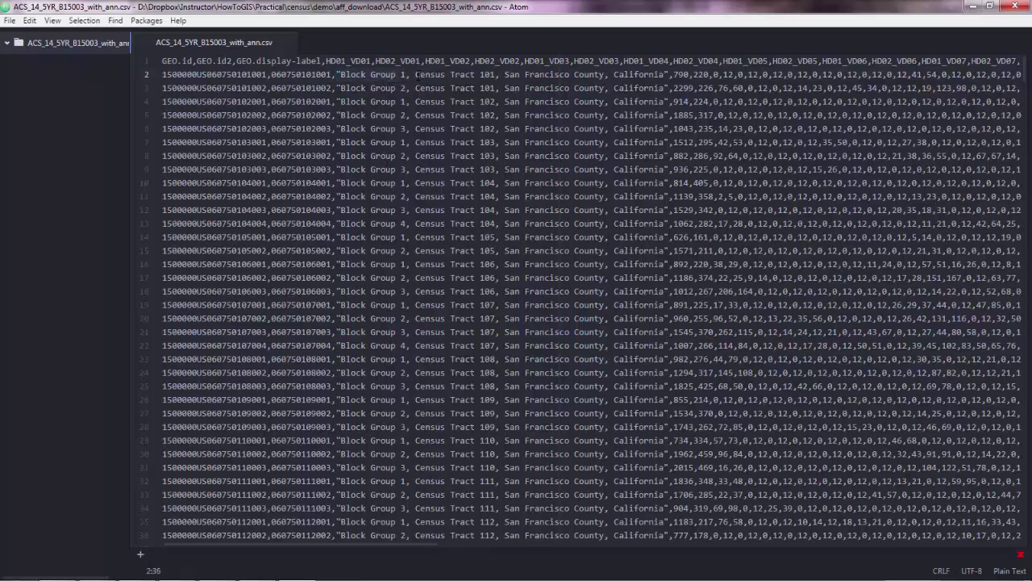
{"action": "left_click_drag", "start_coordinate": [415, 74], "coordinate": [477, 74]}
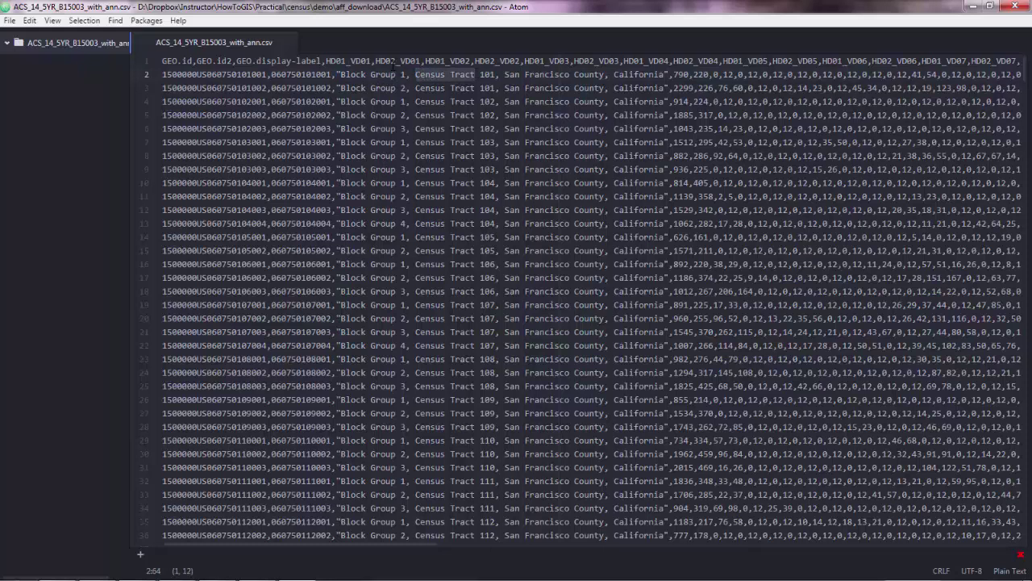
{"action": "left_click_drag", "start_coordinate": [505, 74], "coordinate": [556, 74]}
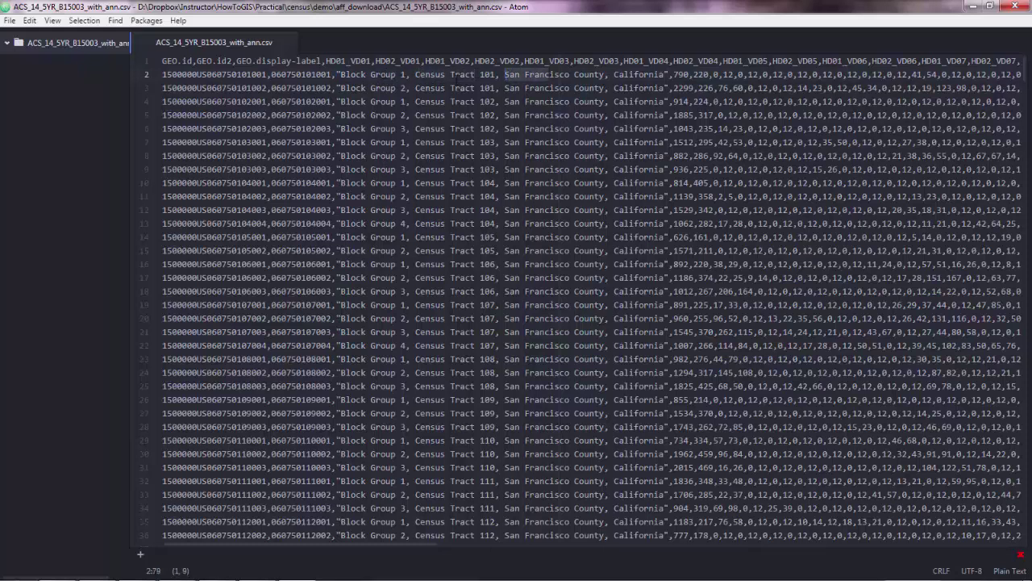
{"action": "left_click", "coordinate": [526, 74]}
{"action": "double_click", "coordinate": [637, 74]}
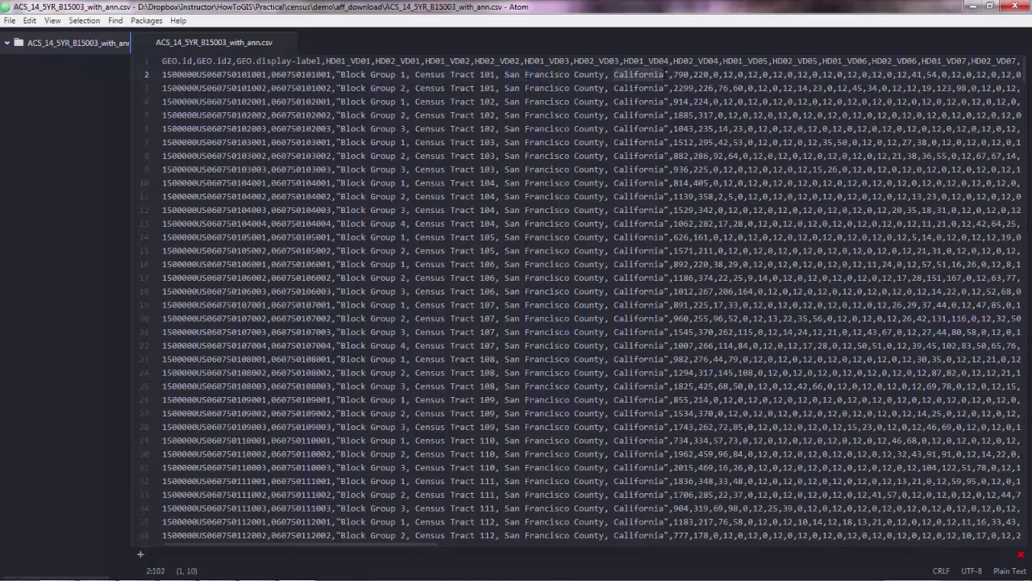
{"action": "left_click", "coordinate": [676, 74]}
Open ACS_14_5YR_B15003_metadata.csv in Atom and look up the HD01_VD01 and HD02_VD01 codes
{"action": "key", "text": "alt+Tab"}
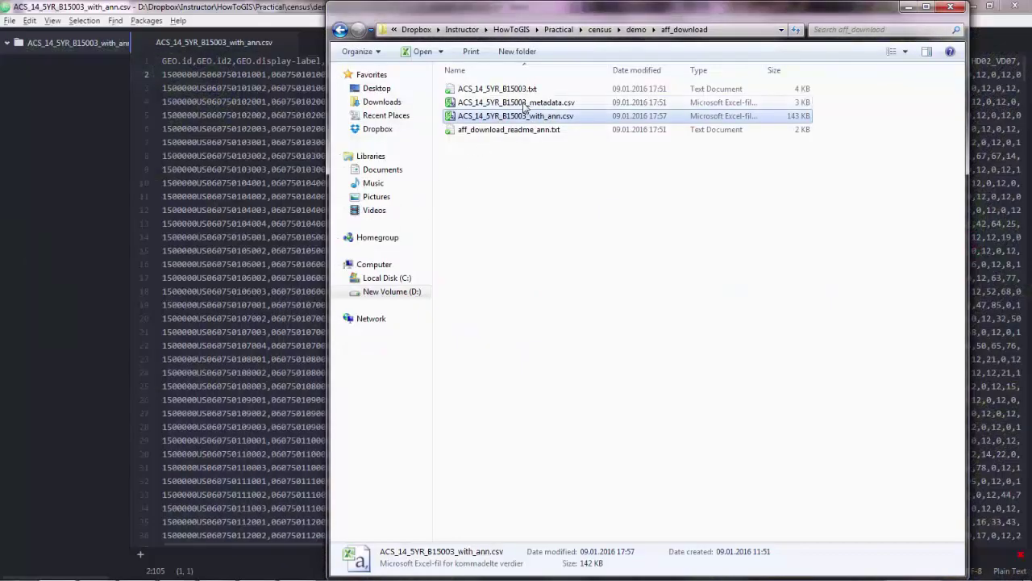
{"action": "right_click", "coordinate": [524, 105]}
{"action": "left_click", "coordinate": [568, 153]}
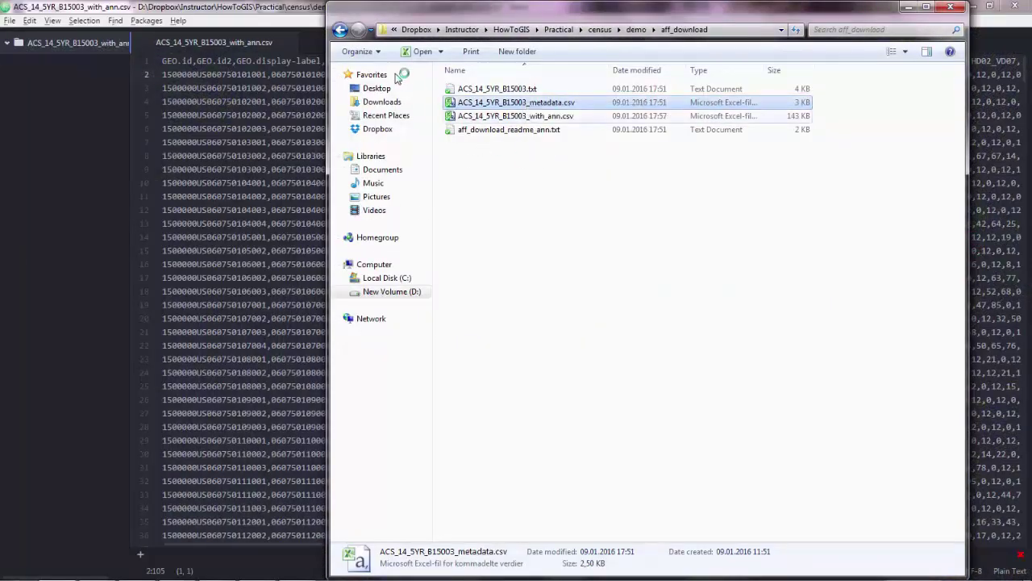
{"action": "left_click", "coordinate": [267, 38]}
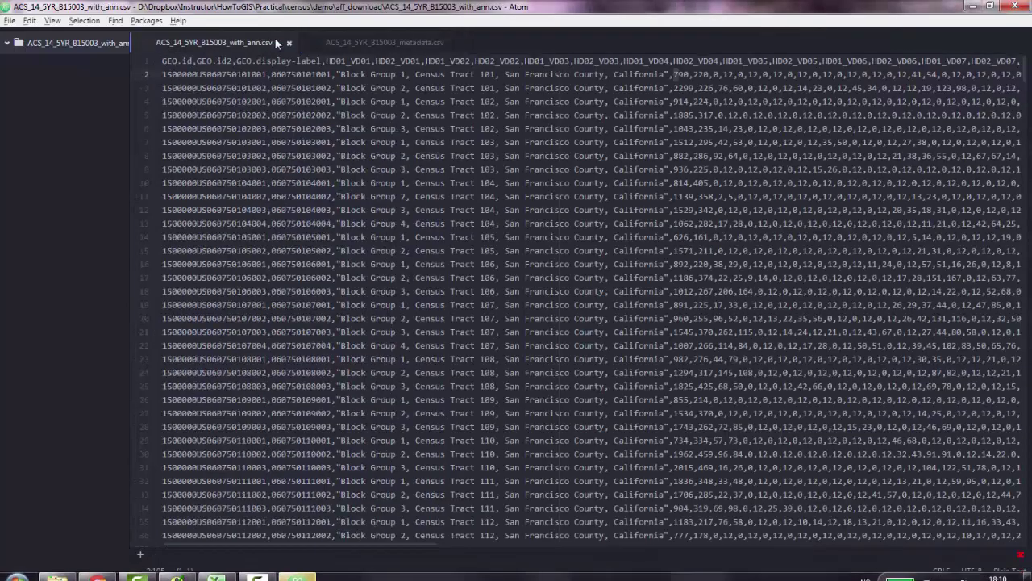
{"action": "left_click", "coordinate": [372, 42]}
{"action": "double_click", "coordinate": [171, 102]}
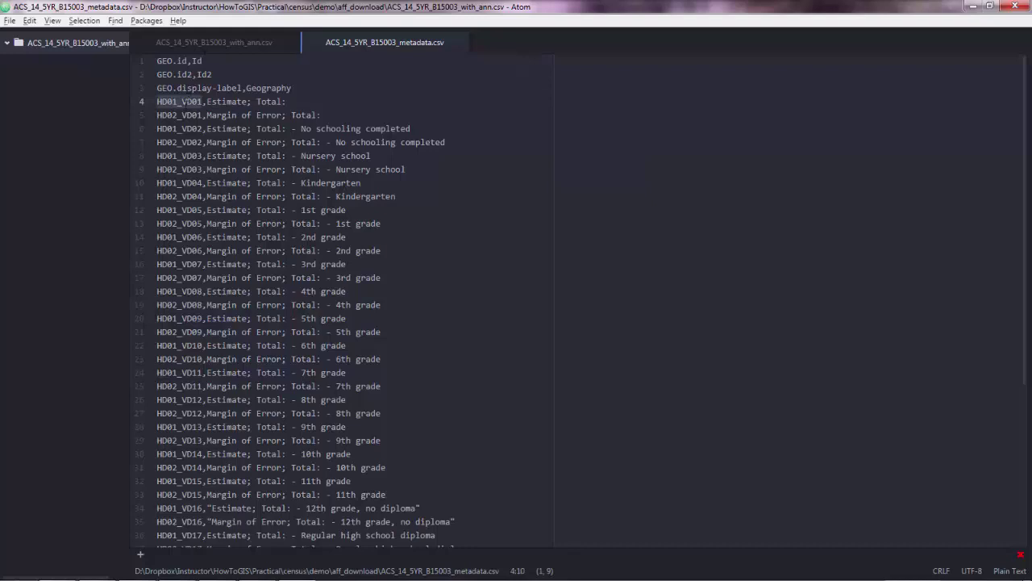
{"action": "double_click", "coordinate": [171, 116]}
Back in the with_ann file, select the first data row and the second block group's geography id
{"action": "left_click", "coordinate": [204, 47]}
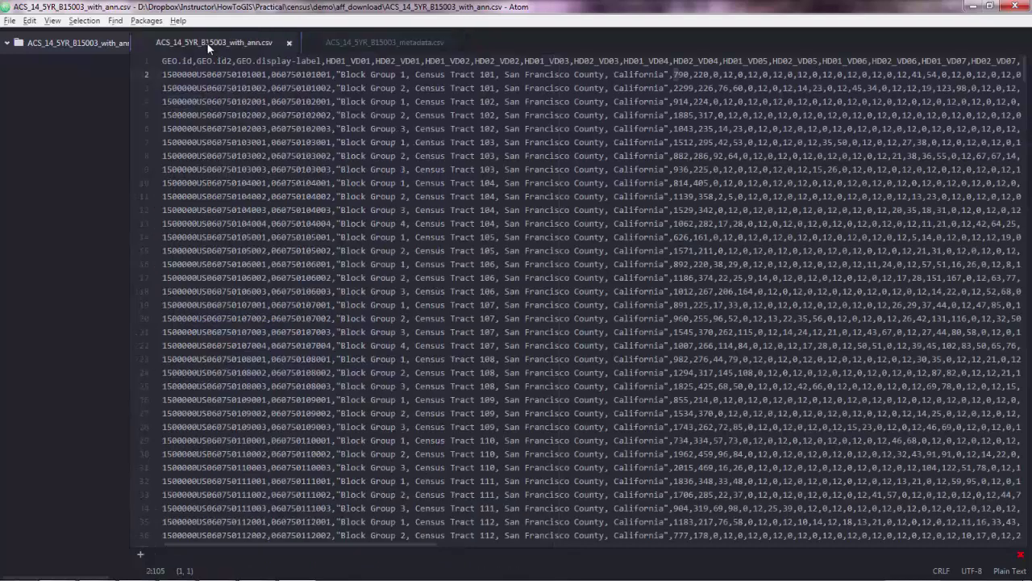
{"action": "triple_click", "coordinate": [199, 75]}
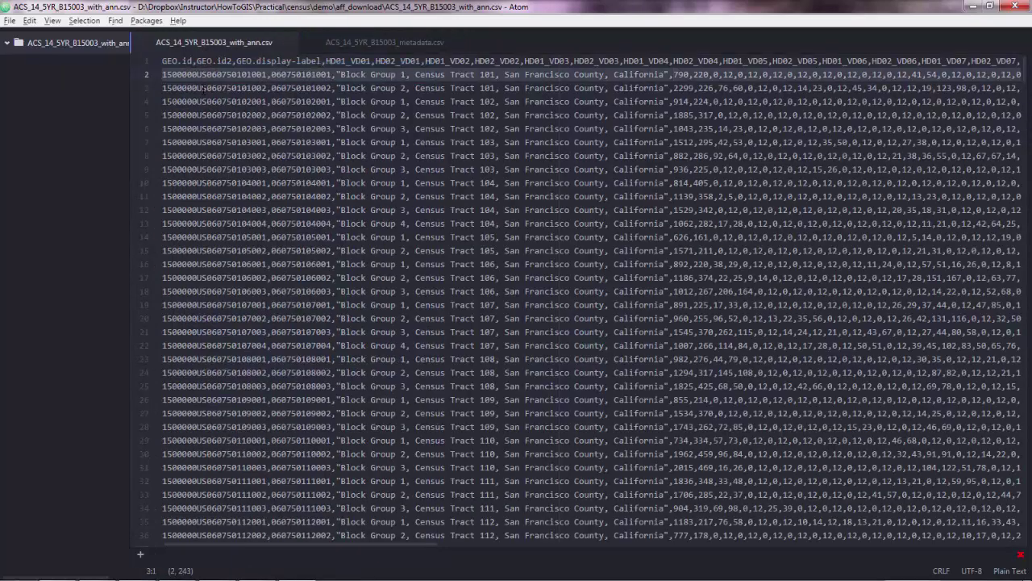
{"action": "double_click", "coordinate": [202, 88]}
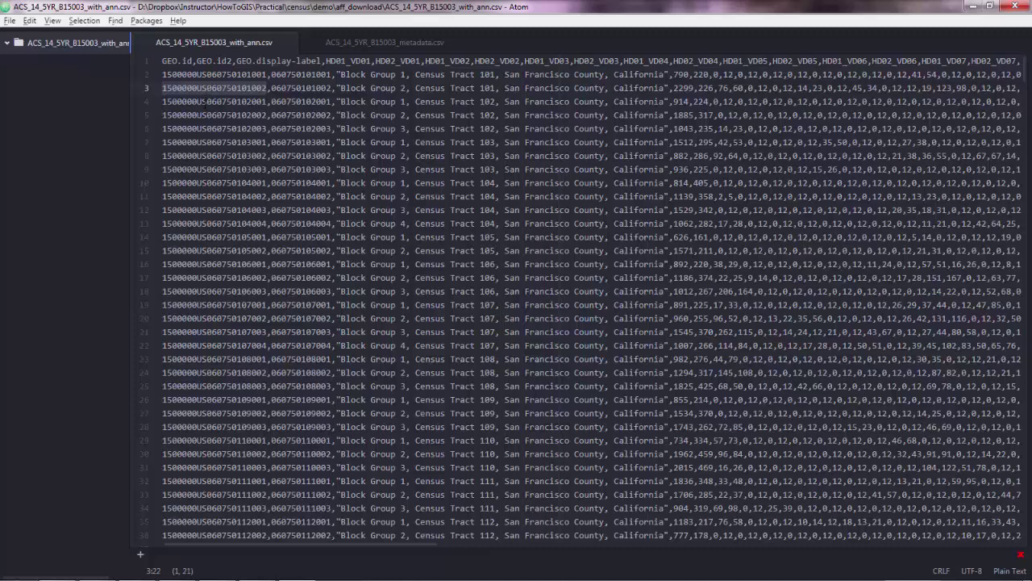
{"action": "key", "text": "alt+Tab"}
{"action": "key", "text": "alt+Tab"}
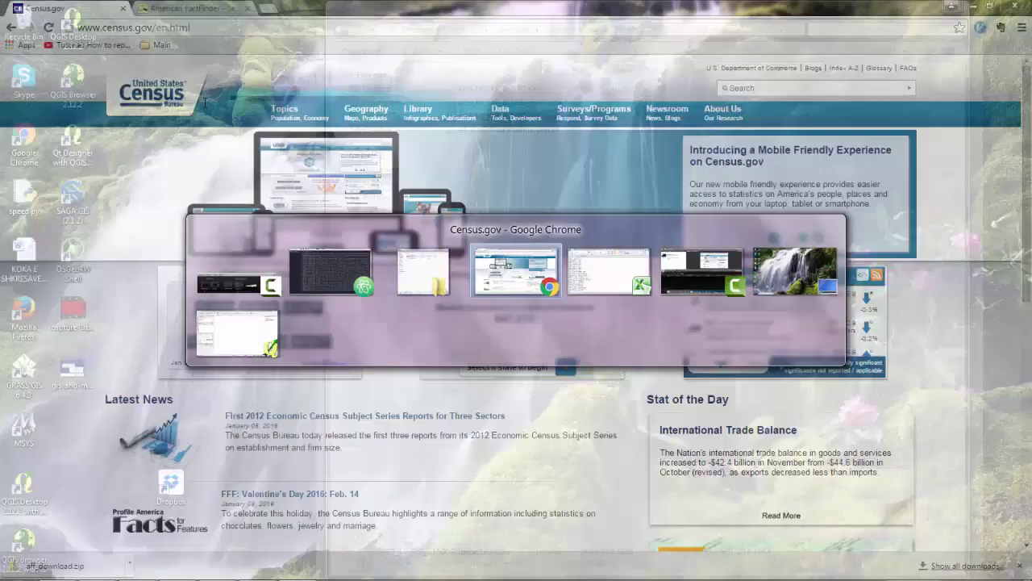
Go from census.gov Geography Maps & Data to TIGER Products and scroll to the product comparison
{"action": "left_click", "coordinate": [152, 28]}
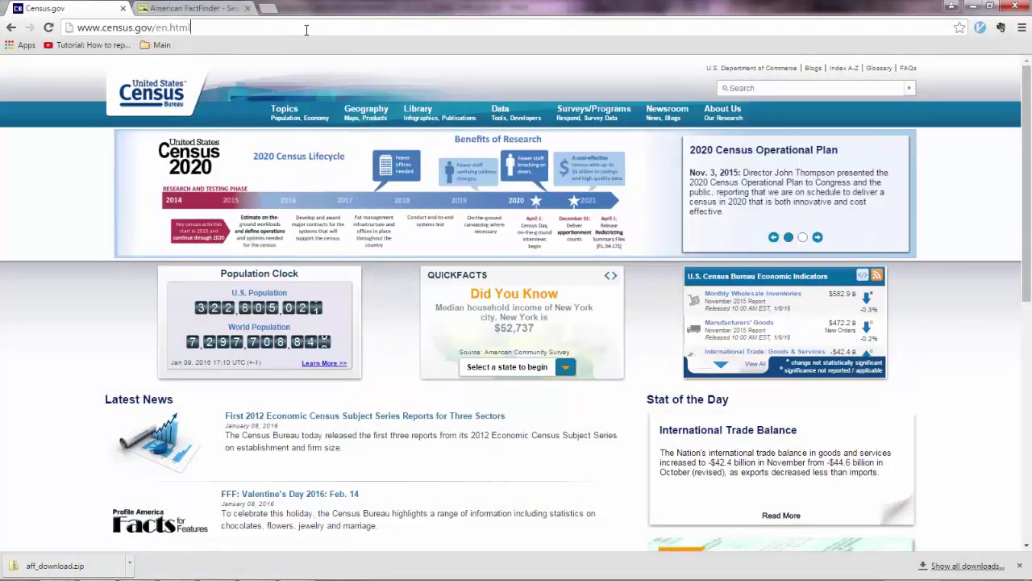
{"action": "left_click", "coordinate": [359, 113]}
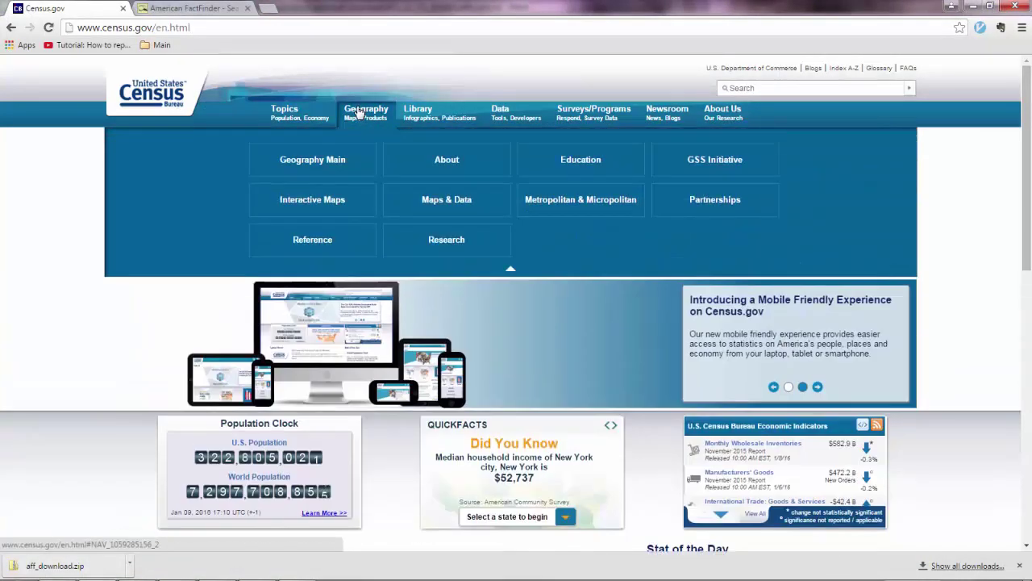
{"action": "left_click", "coordinate": [430, 201]}
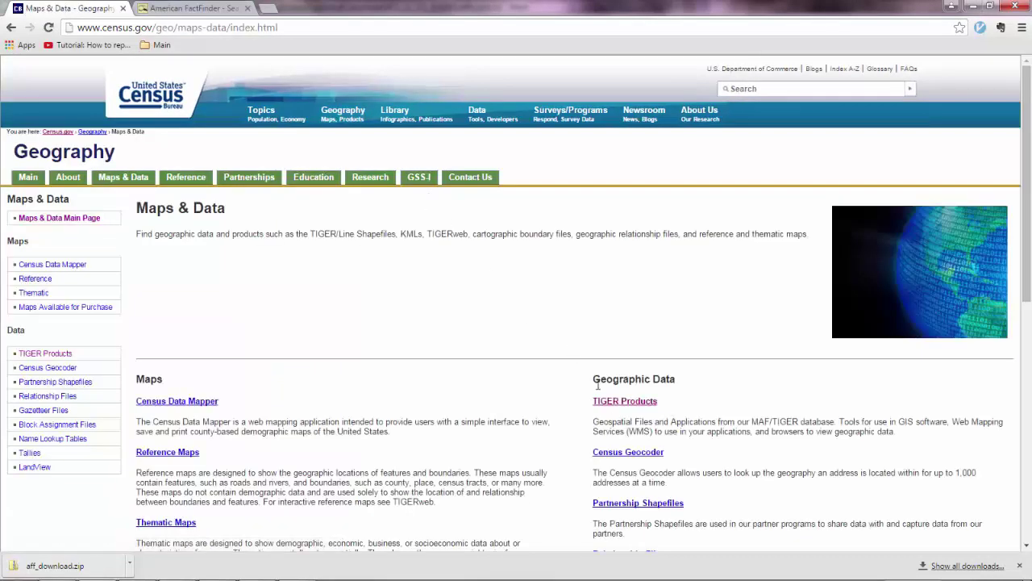
{"action": "left_click", "coordinate": [604, 400]}
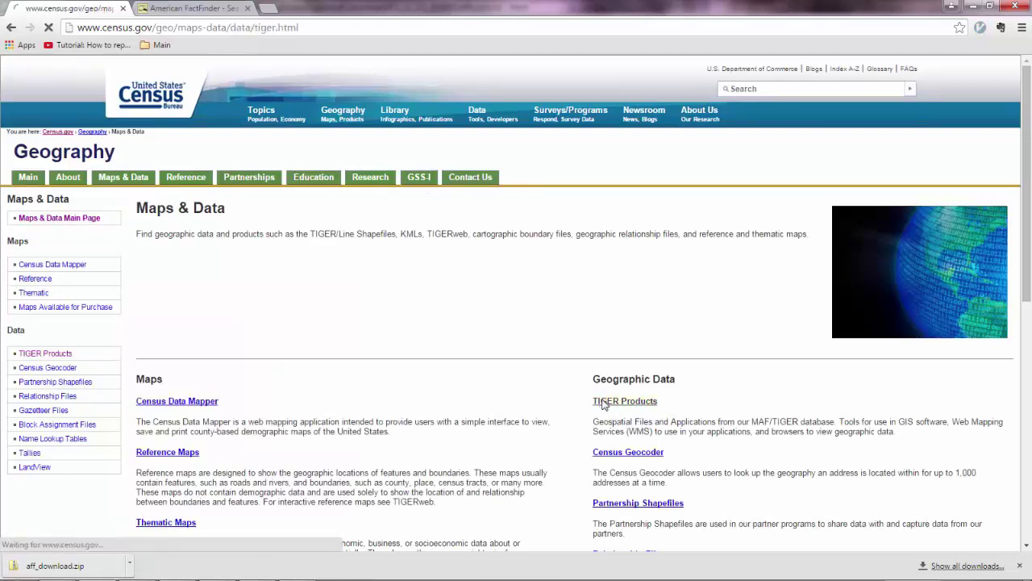
{"action": "scroll", "coordinate": [503, 332], "scroll_direction": "down", "scroll_amount": 2}
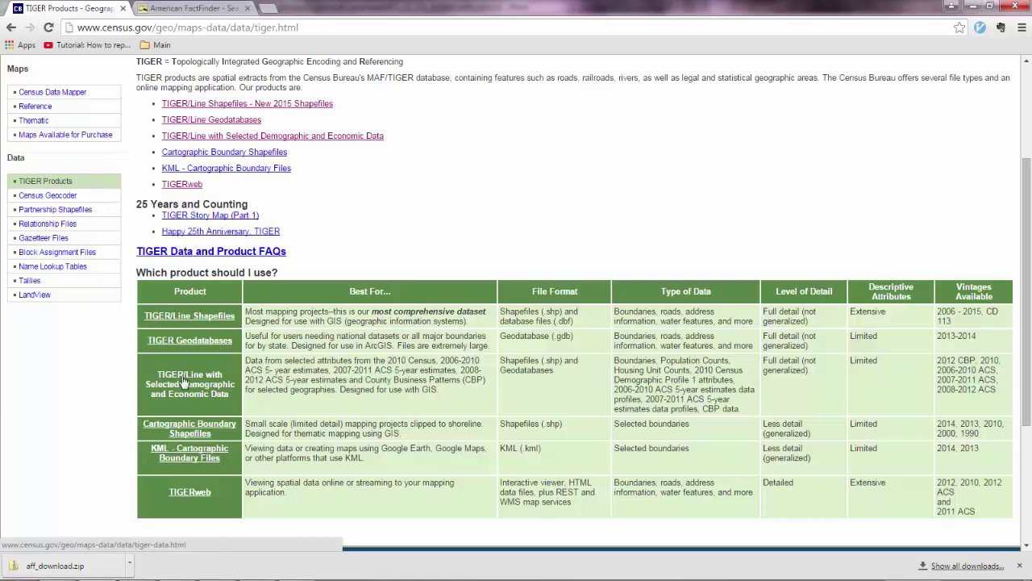
Compare the American FactFinder search results with the TIGER Products page, ending on TIGER Products
{"action": "left_click", "coordinate": [215, 6]}
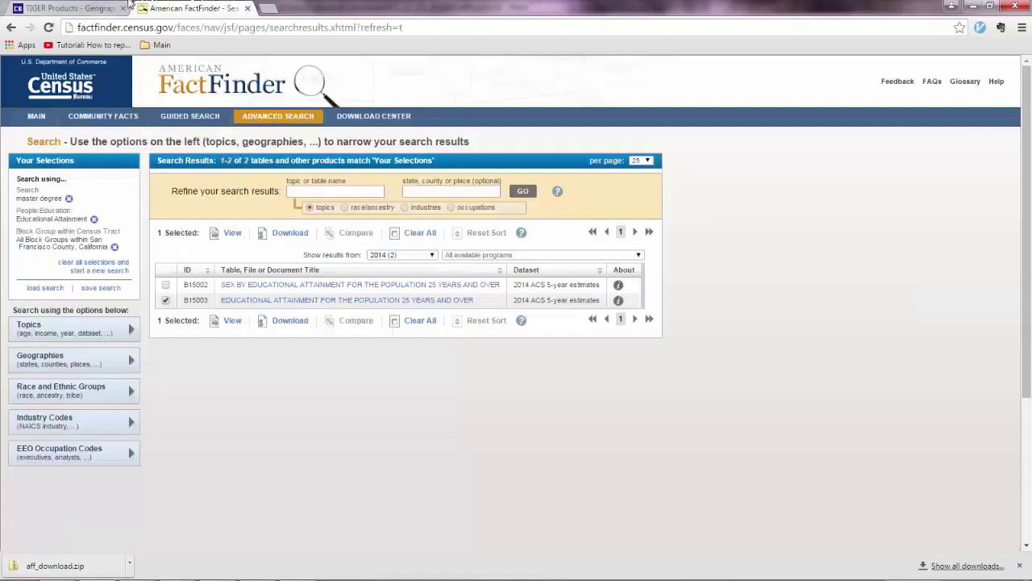
{"action": "left_click", "coordinate": [109, 8]}
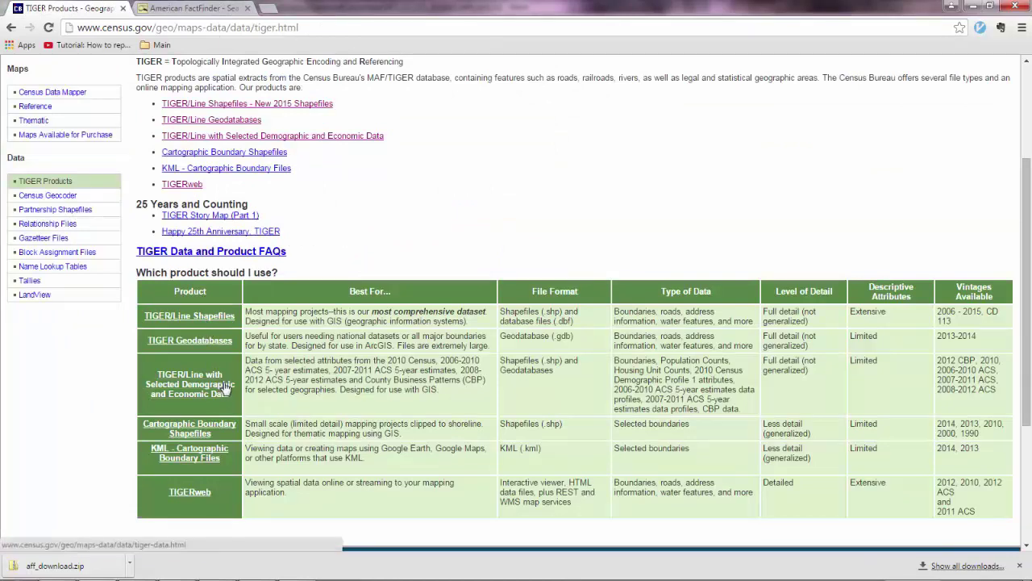
{"action": "left_click", "coordinate": [225, 6]}
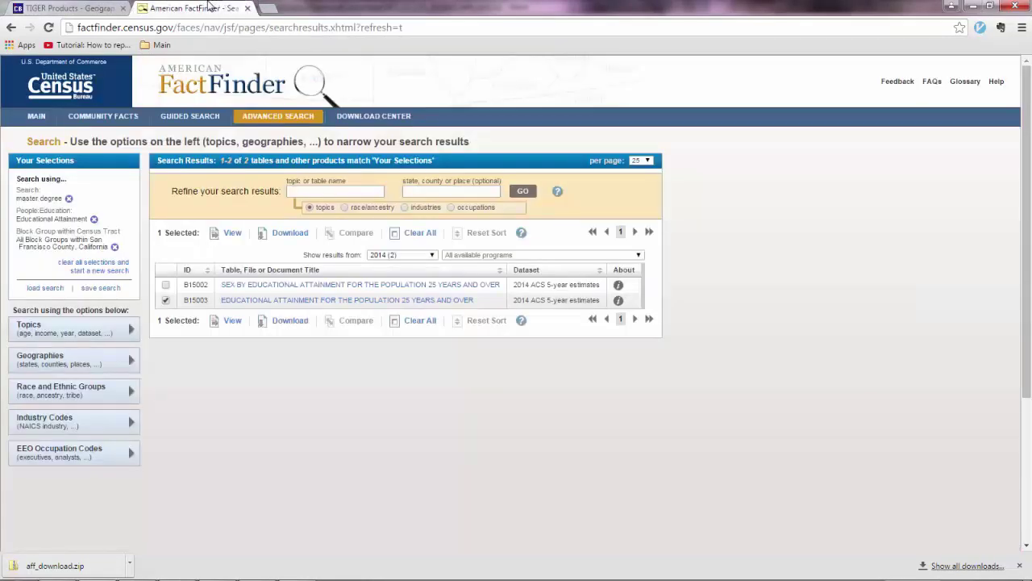
{"action": "left_click", "coordinate": [111, 7]}
{"action": "left_click", "coordinate": [225, 7]}
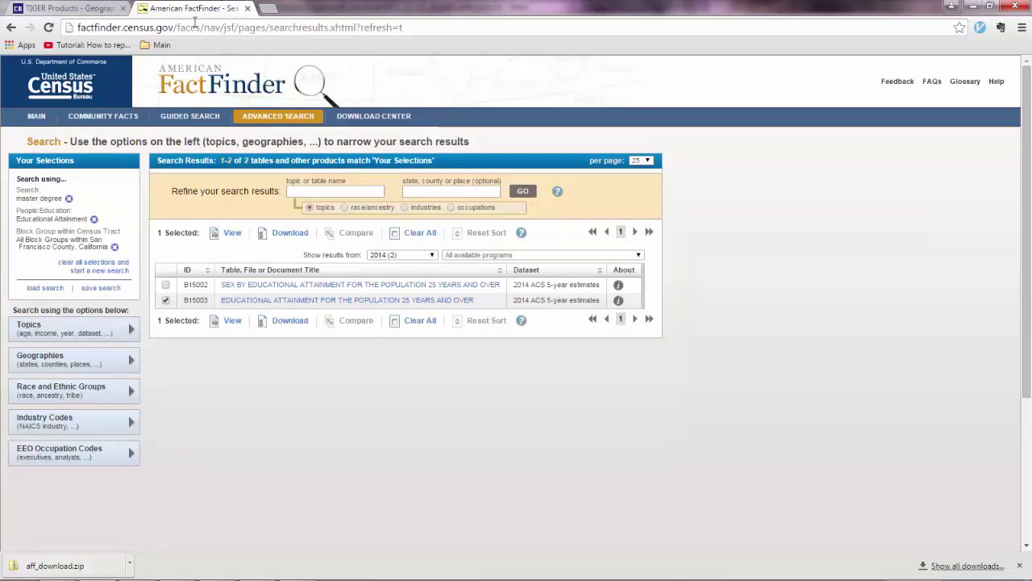
{"action": "left_click", "coordinate": [89, 7]}
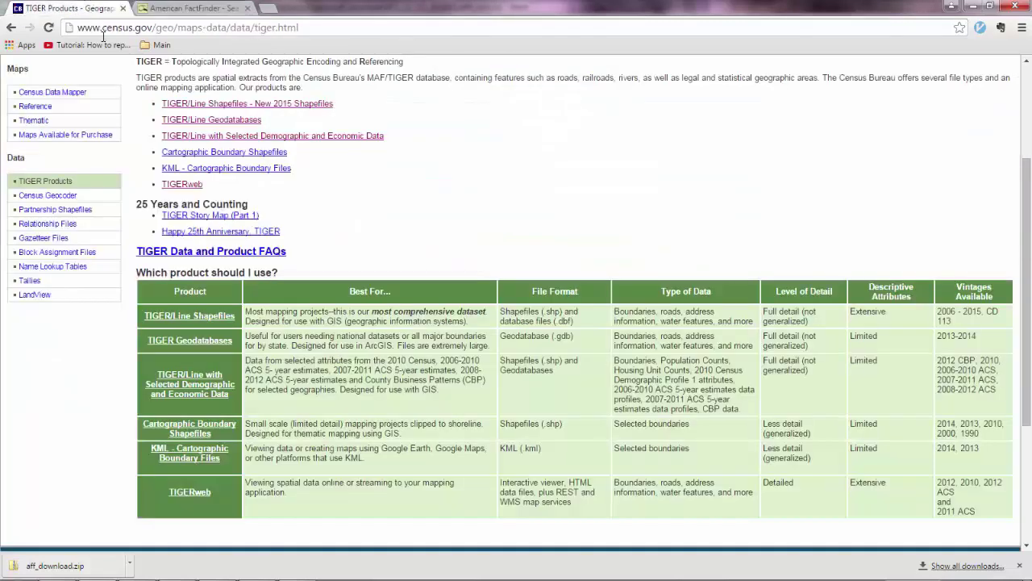
Navigate from TIGER/Line Shapefiles to the 2014 shapefile download selection page
{"action": "left_click", "coordinate": [213, 317]}
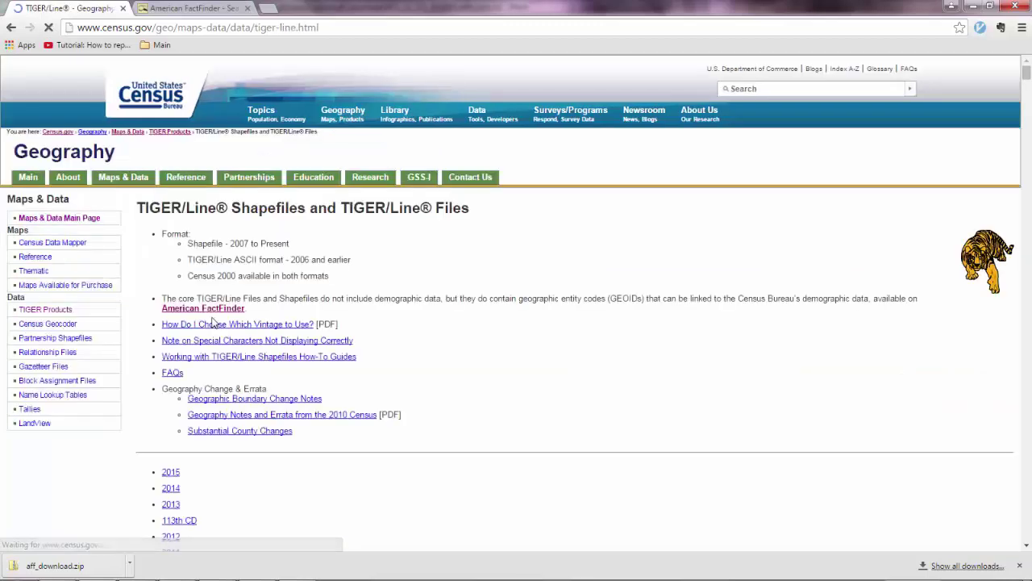
{"action": "scroll", "coordinate": [525, 278], "scroll_direction": "down", "scroll_amount": 4}
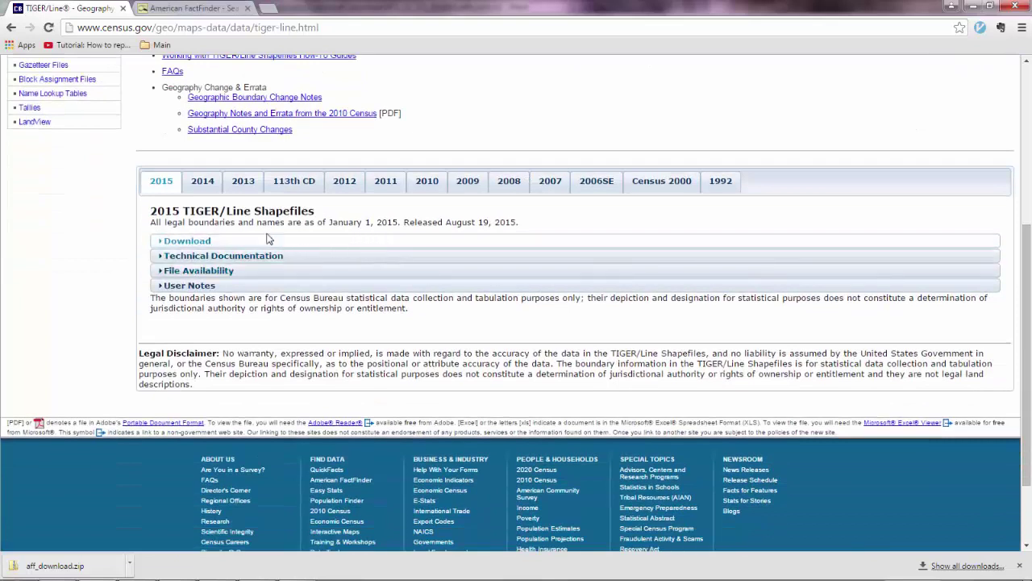
{"action": "left_click", "coordinate": [198, 185]}
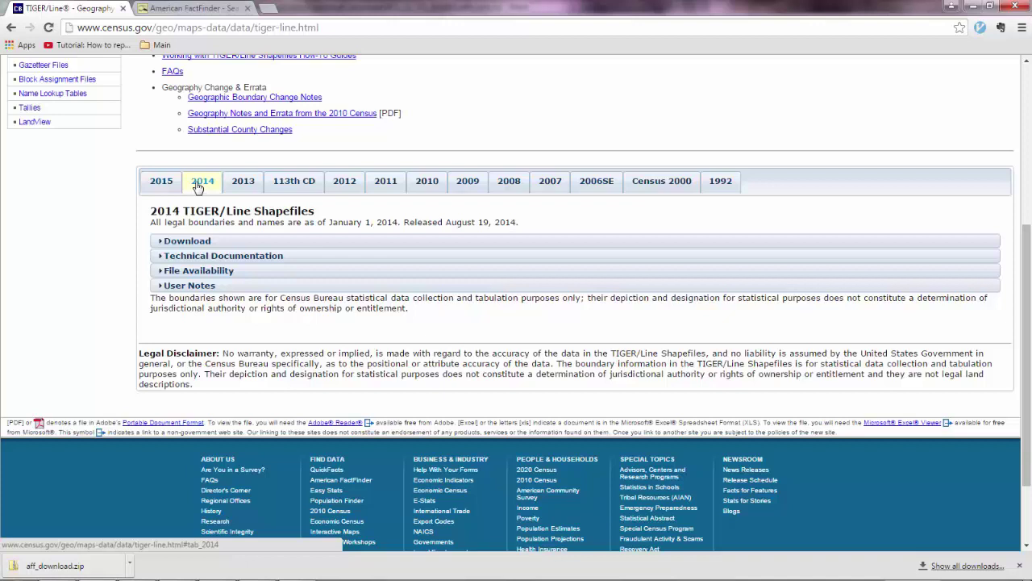
{"action": "left_click", "coordinate": [203, 242]}
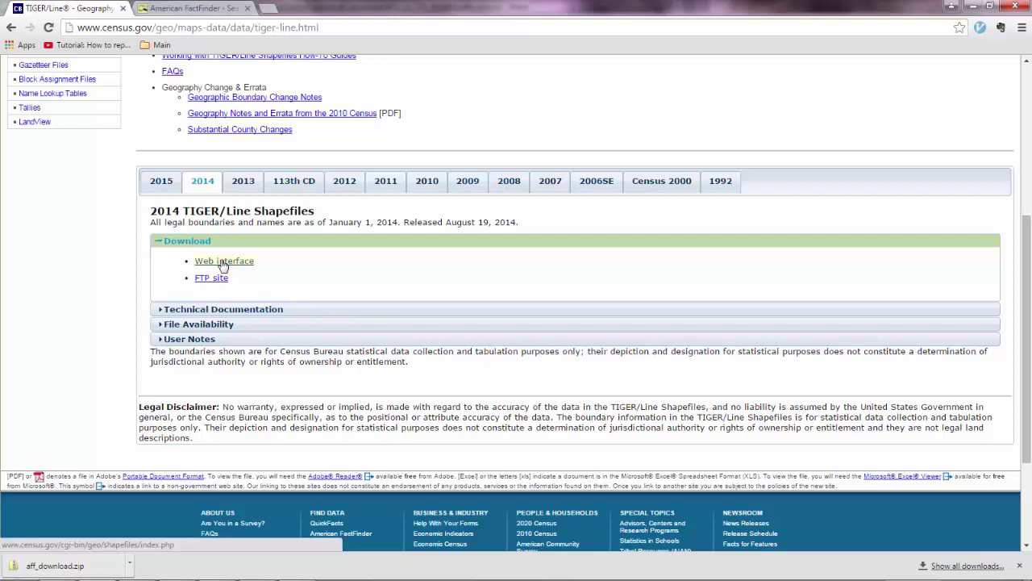
{"action": "left_click", "coordinate": [223, 263]}
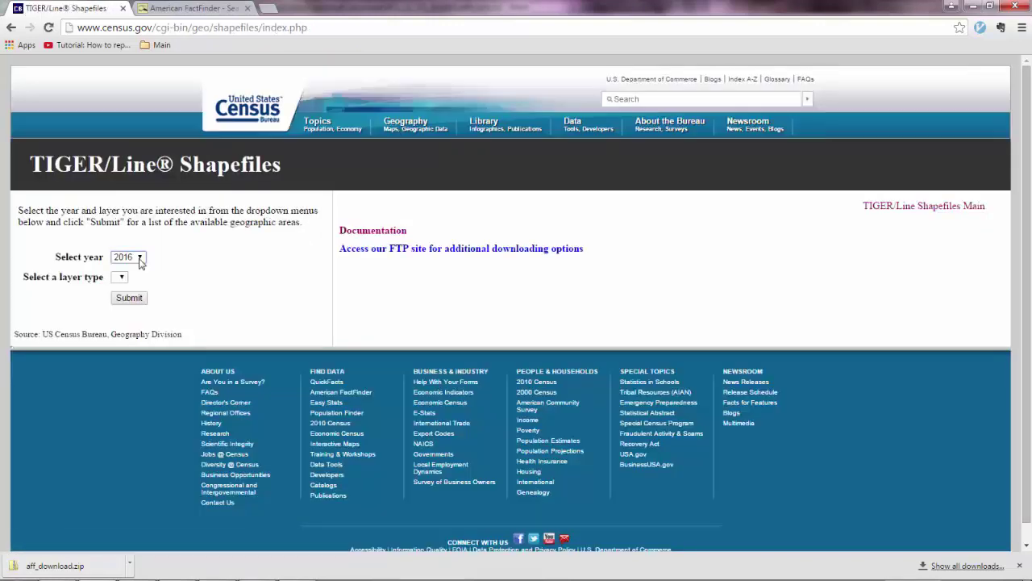
Select year 2014, layer type Block Groups, state California, and download tl_2014_06_bg.zip
{"action": "left_click", "coordinate": [138, 258]}
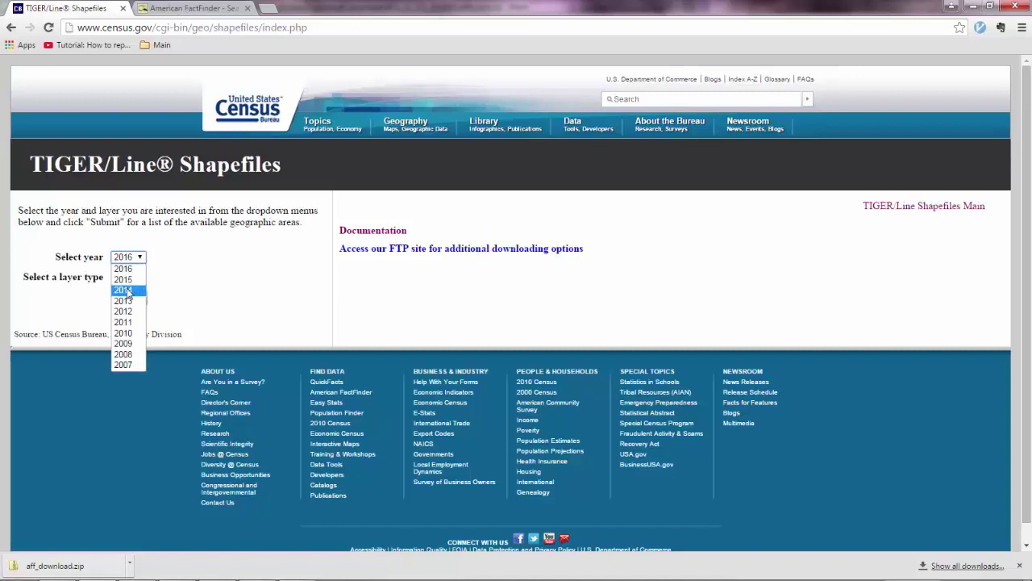
{"action": "left_click", "coordinate": [127, 291]}
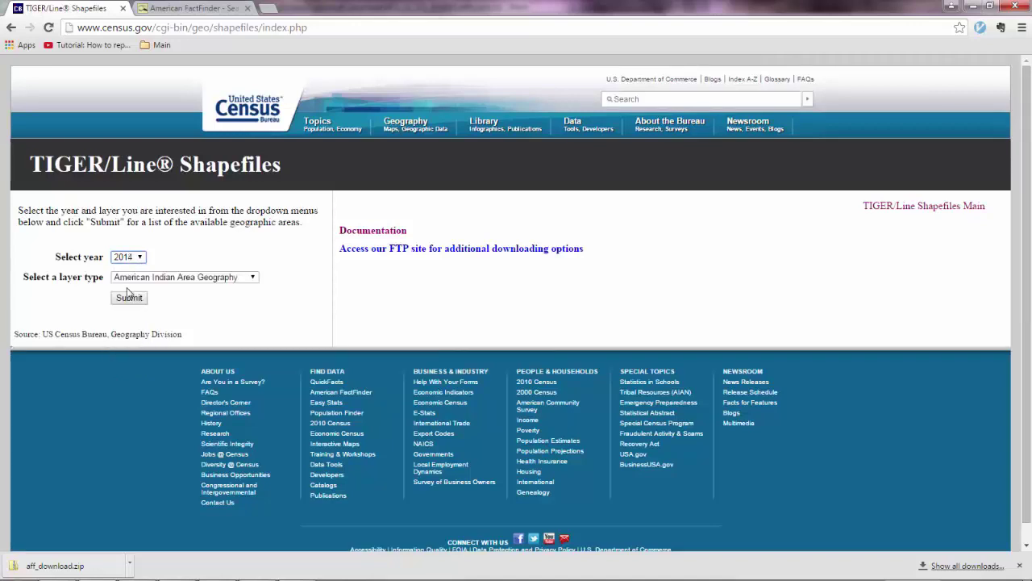
{"action": "left_click", "coordinate": [207, 277]}
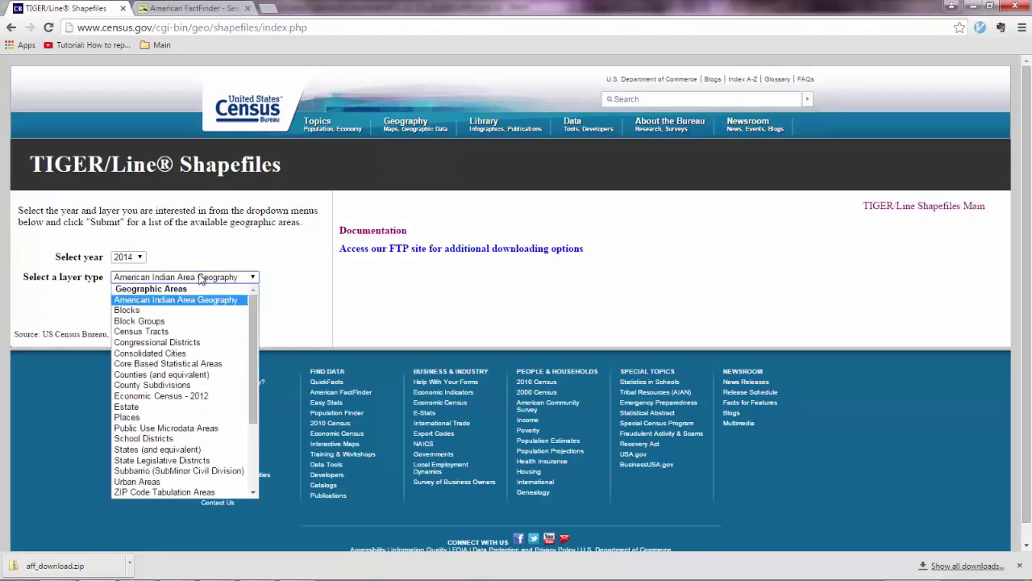
{"action": "left_click", "coordinate": [141, 322]}
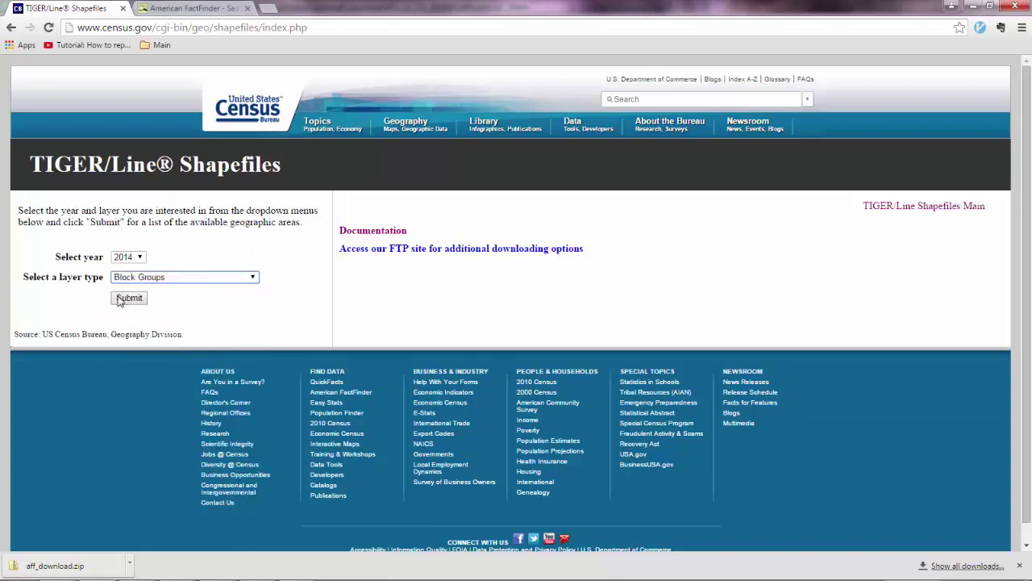
{"action": "left_click", "coordinate": [121, 298]}
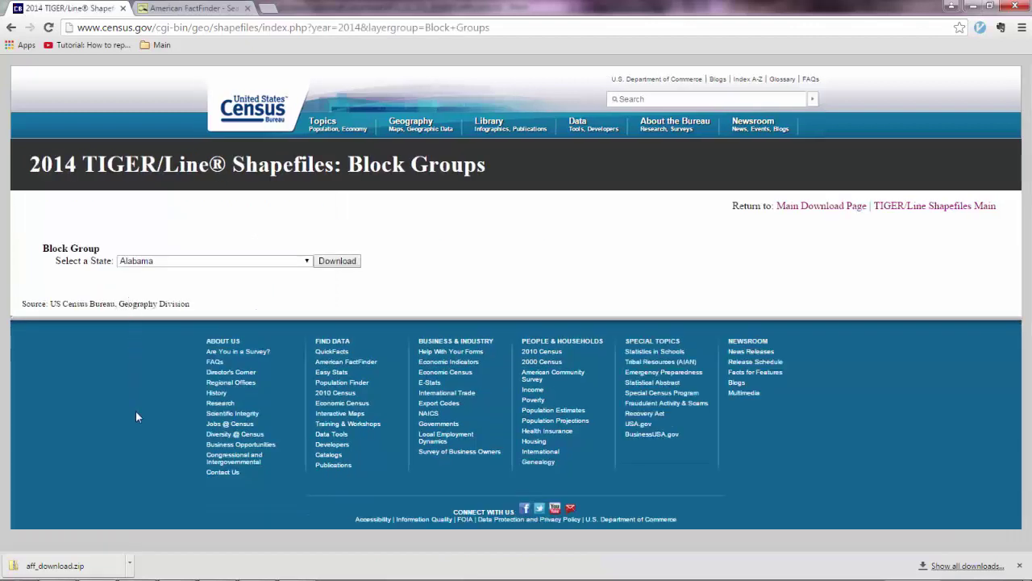
{"action": "left_click", "coordinate": [277, 261]}
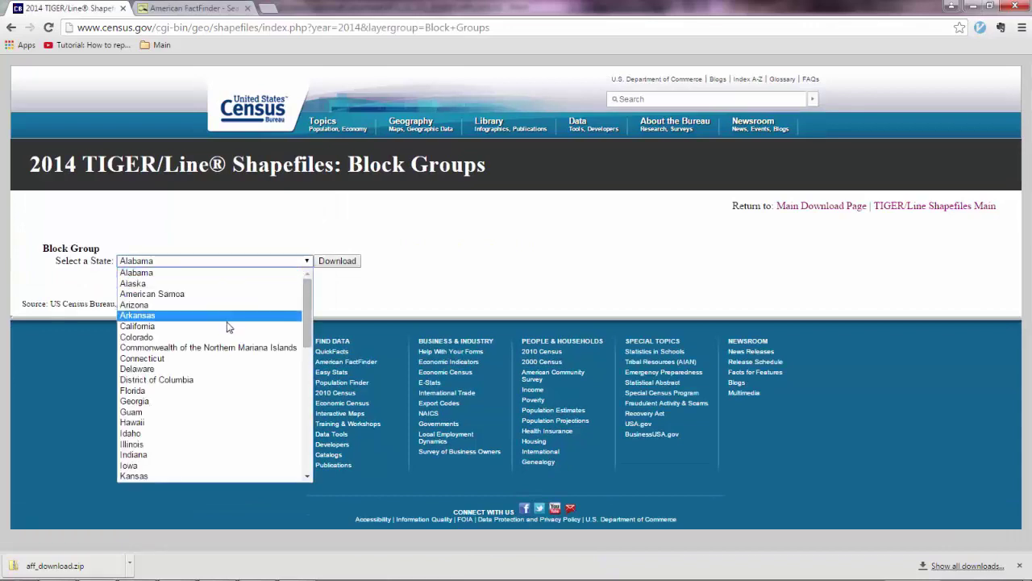
{"action": "scroll", "coordinate": [303, 300], "scroll_direction": "down", "scroll_amount": 2}
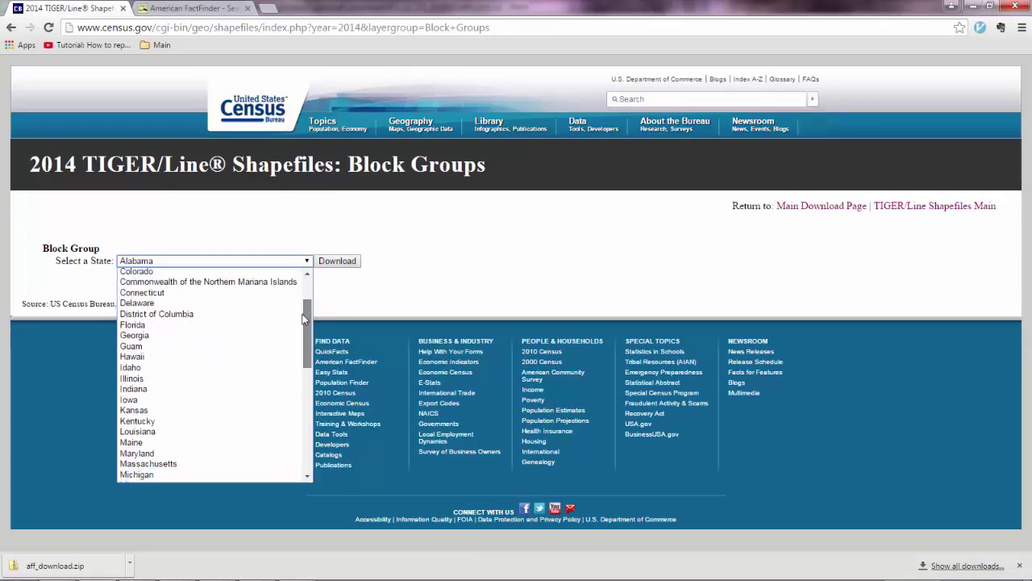
{"action": "scroll", "coordinate": [303, 299], "scroll_direction": "up", "scroll_amount": 2}
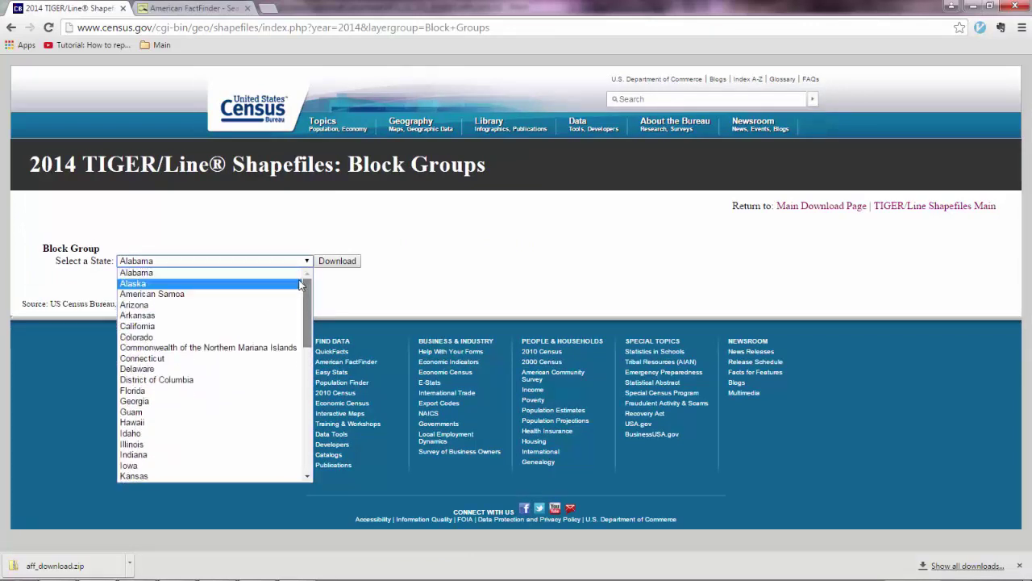
{"action": "left_click", "coordinate": [168, 326]}
{"action": "left_click", "coordinate": [353, 263]}
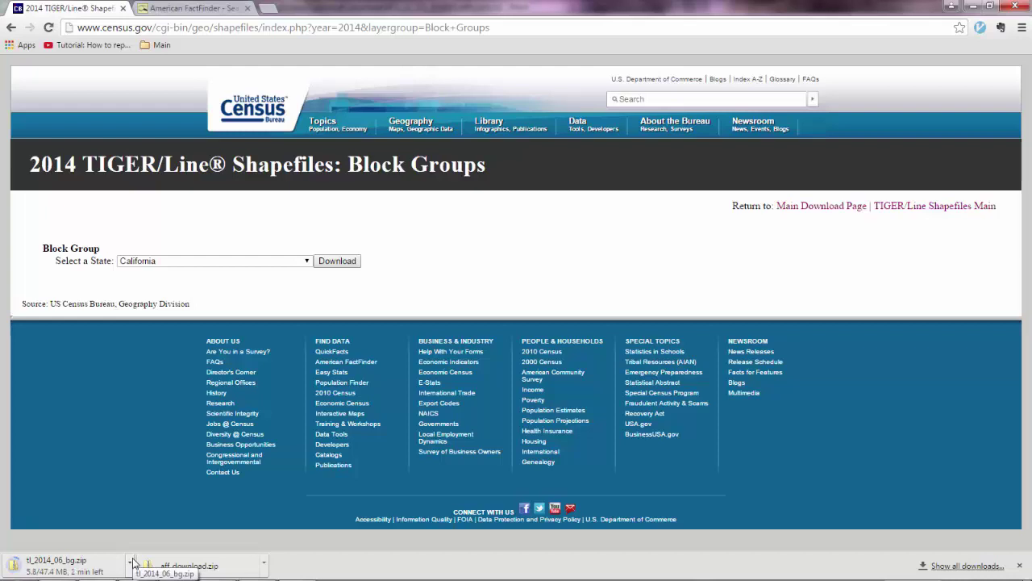
Glance at the CSV in Atom, then show the downloaded zip in its folder
{"action": "key", "text": "alt+Tab"}
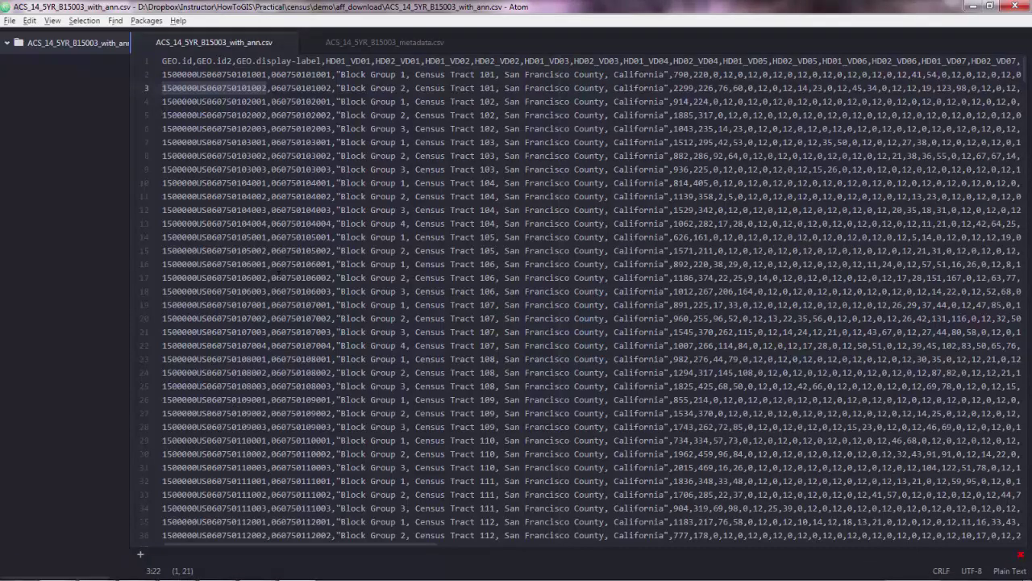
{"action": "key", "text": "alt+Tab"}
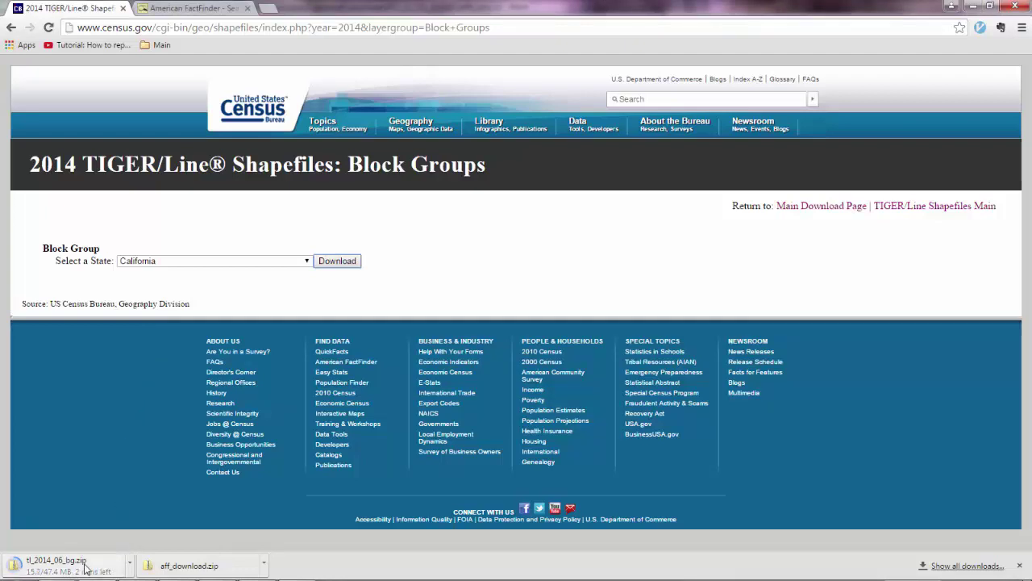
{"action": "left_click", "coordinate": [118, 557]}
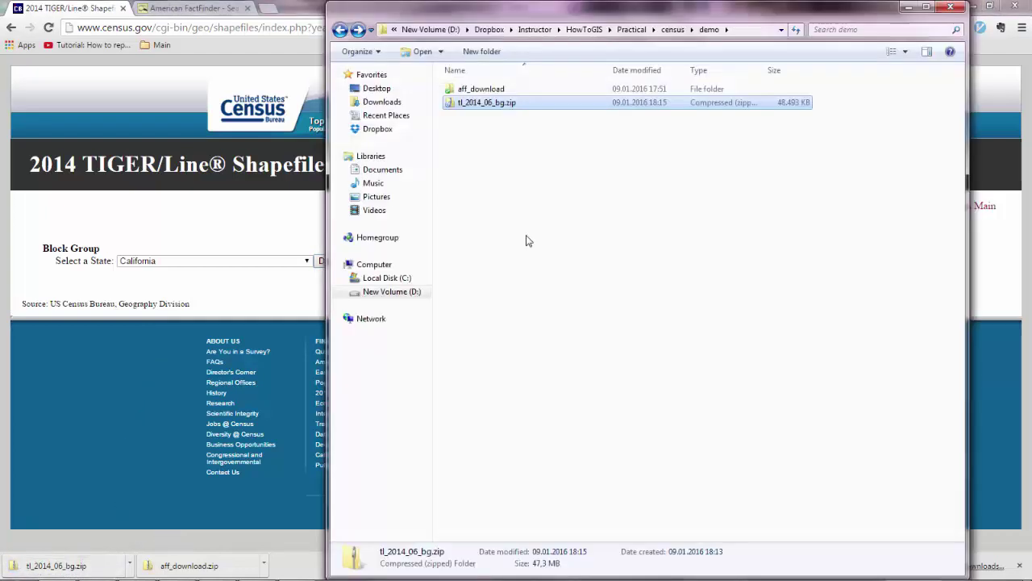
Extract tl_2014_06_bg.zip into its own folder and delete the zip file
{"action": "right_click", "coordinate": [497, 105]}
{"action": "key", "text": "Down"}
{"action": "key", "text": "Down"}
{"action": "key", "text": "Down"}
{"action": "key", "text": "Down"}
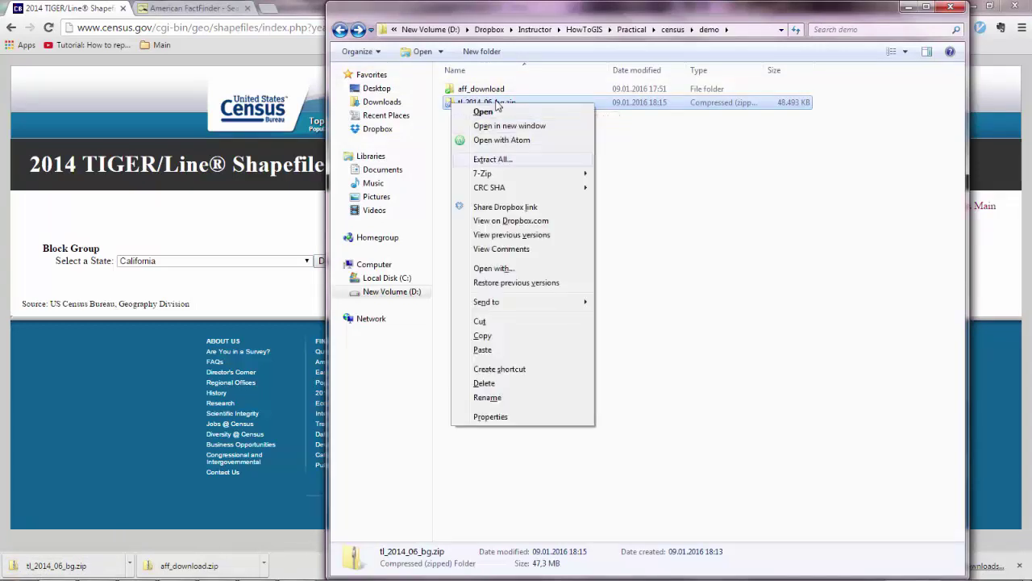
{"action": "key", "text": "Return"}
{"action": "key", "text": "Return"}
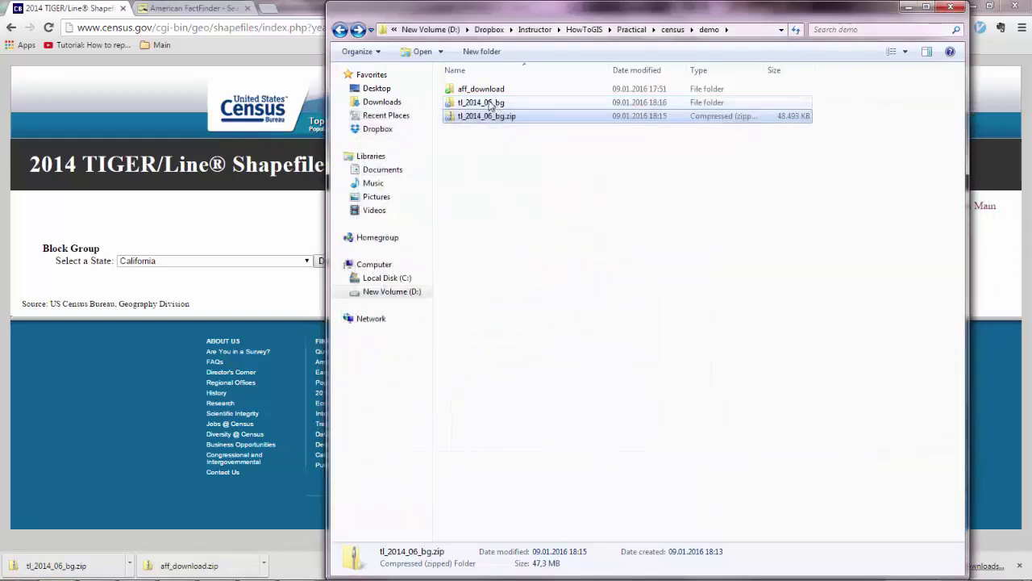
{"action": "key", "text": "Delete"}
{"action": "key", "text": "Return"}
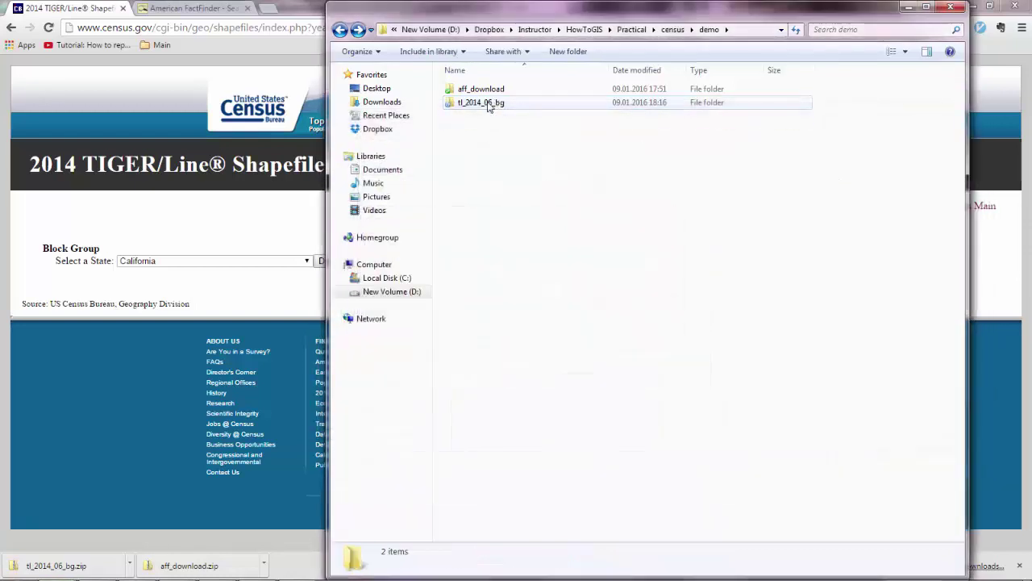
Open the tl_2014_06_bg folder and look through its .prj, .shp and other component files
{"action": "double_click", "coordinate": [489, 105]}
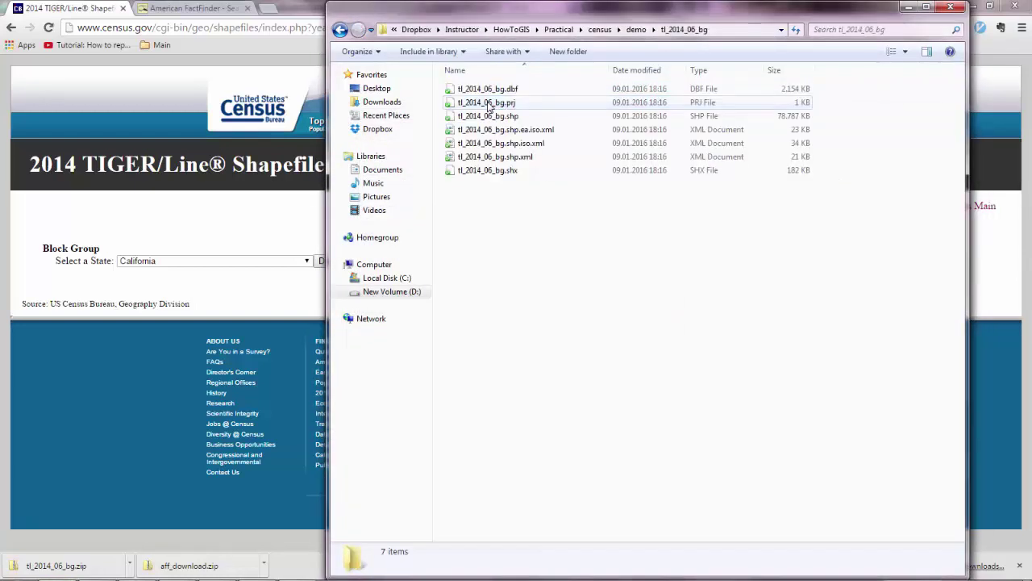
{"action": "left_click", "coordinate": [488, 108]}
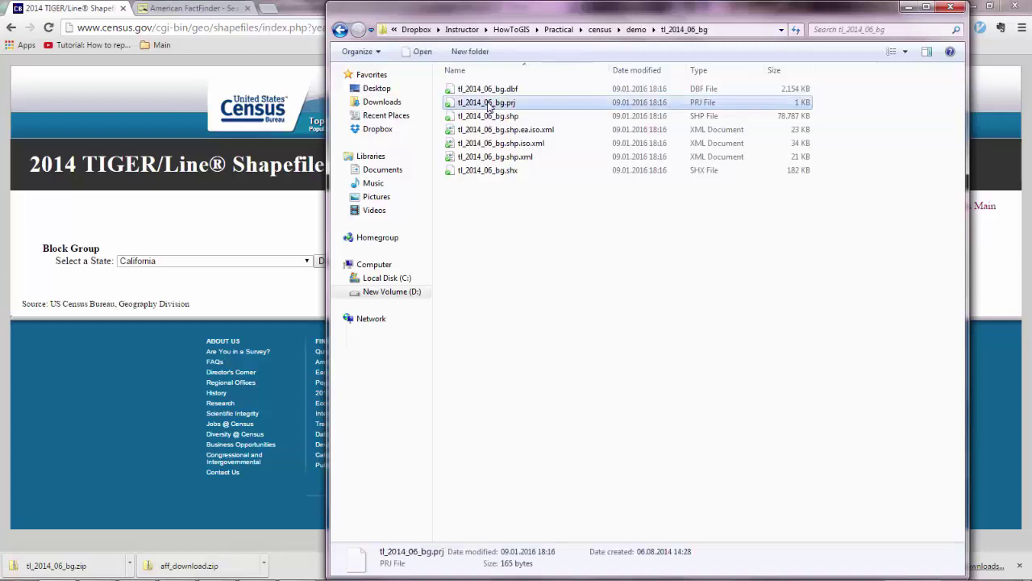
{"action": "key", "text": "Down"}
{"action": "key", "text": "Up"}
{"action": "key", "text": "Up"}
{"action": "key", "text": "Down"}
{"action": "key", "text": "Down"}
{"action": "key", "text": "End"}
{"action": "key", "text": "Up"}
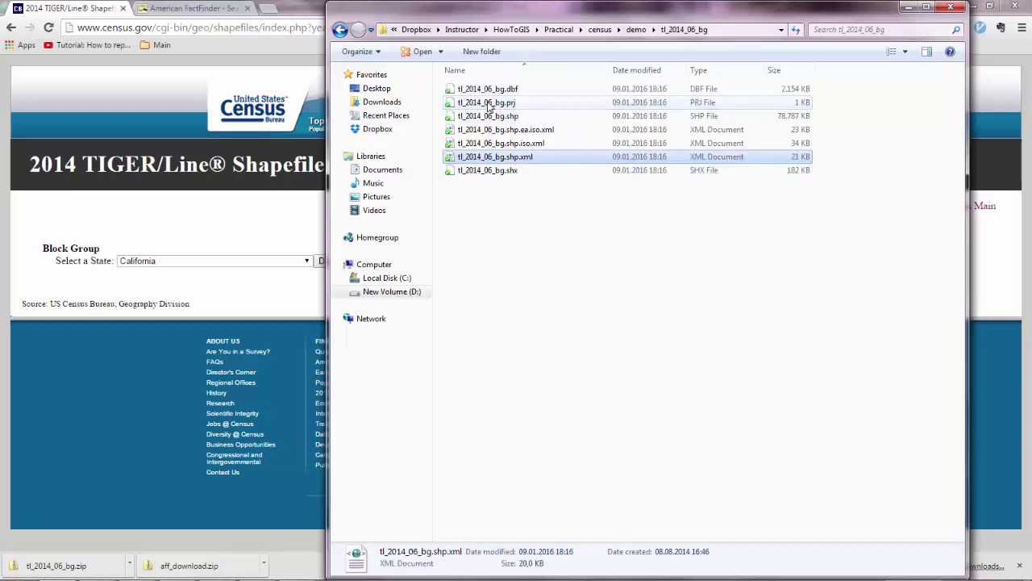
{"action": "key", "text": "Up"}
{"action": "key", "text": "alt+Tab"}
{"action": "key", "text": "alt+Tab"}
{"action": "key", "text": "alt+Tab"}
{"action": "key", "text": "alt+Tab"}
{"action": "key", "text": "alt+Tab"}
{"action": "key", "text": "alt+Tab"}
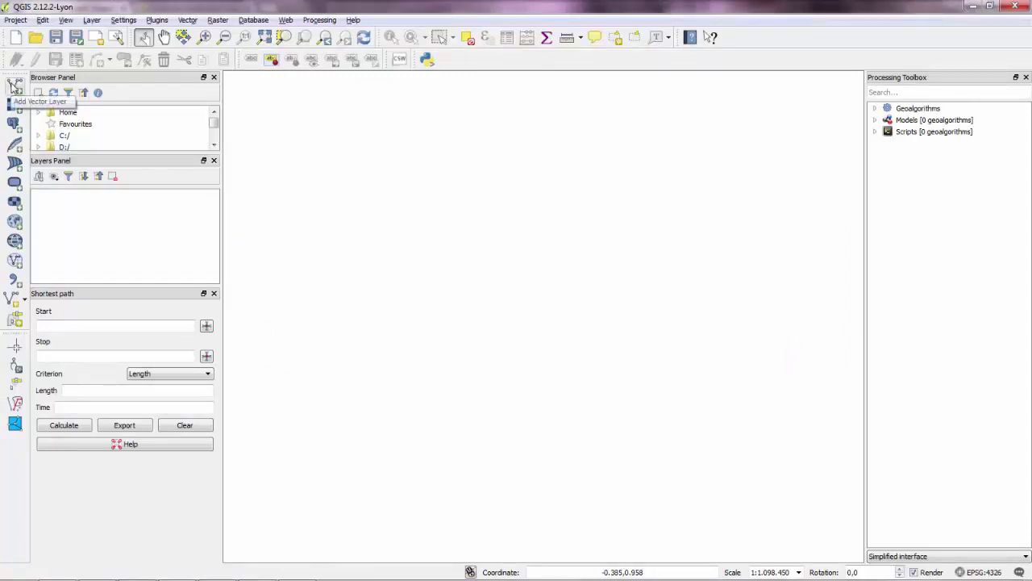
Add tl_2014_06_bg.shp as a vector layer and open its 23,212-feature attribute table
{"action": "left_click", "coordinate": [15, 87]}
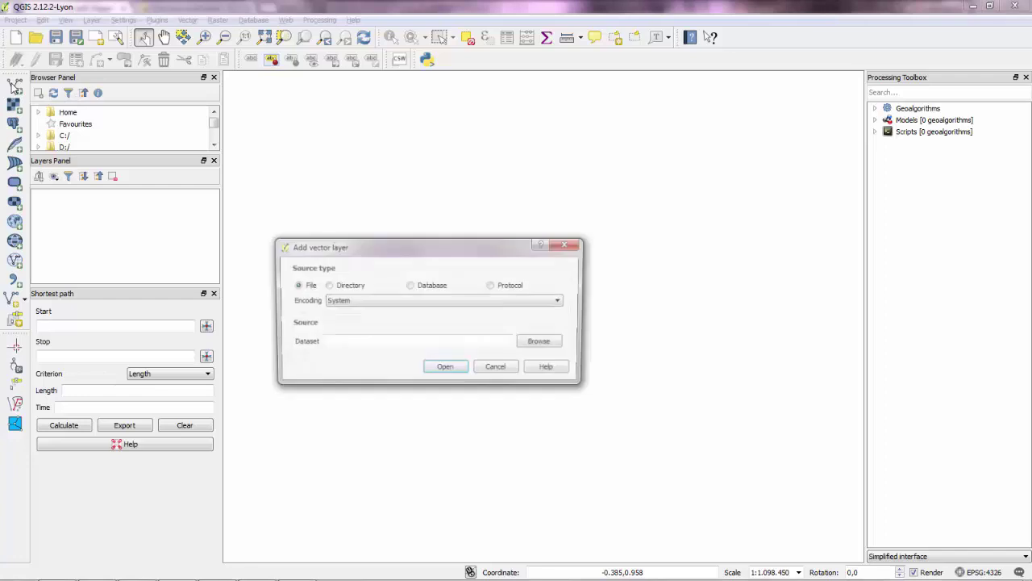
{"action": "left_click", "coordinate": [548, 346]}
{"action": "key", "text": "BackSpace"}
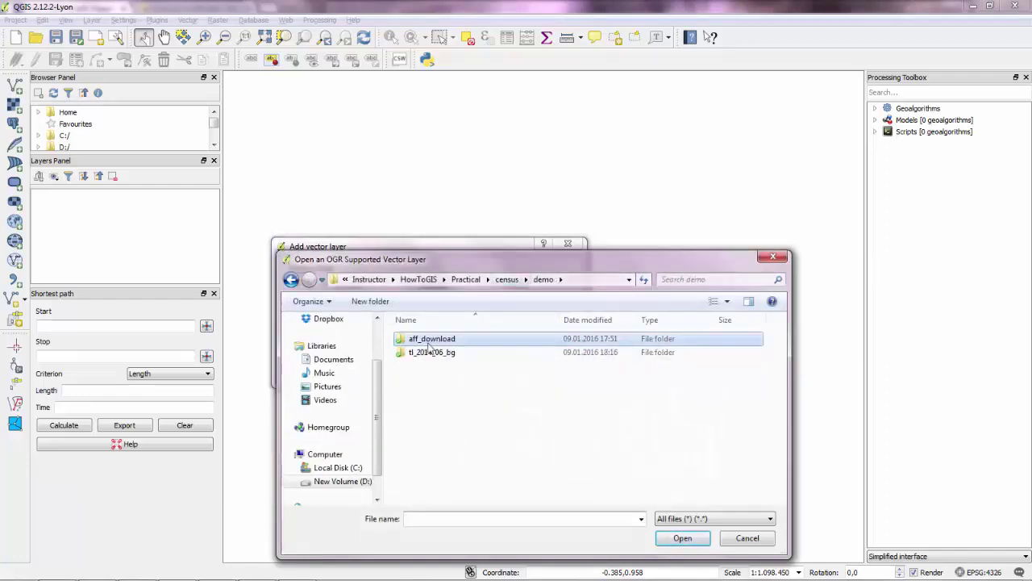
{"action": "double_click", "coordinate": [429, 352]}
{"action": "left_click", "coordinate": [443, 367]}
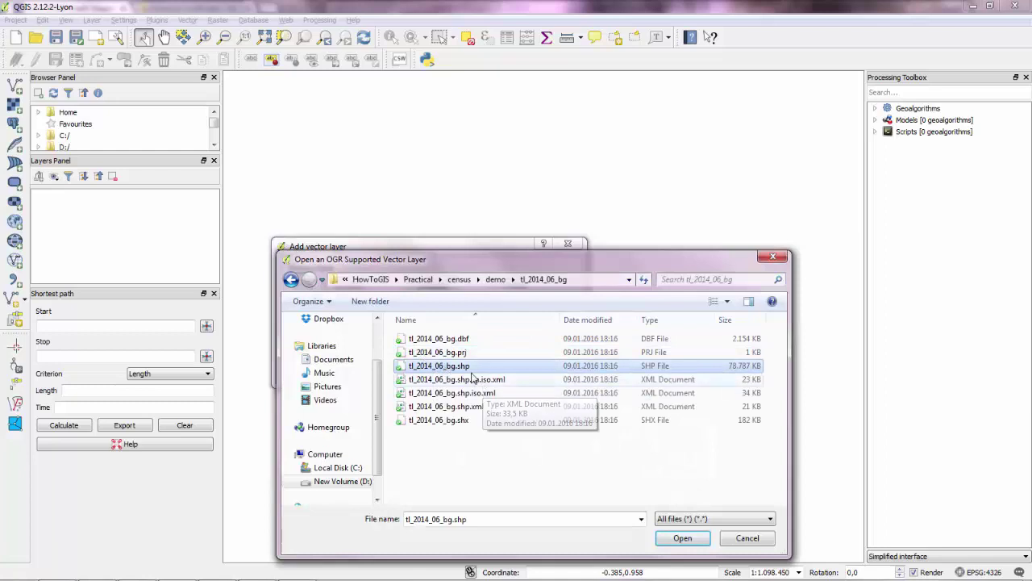
{"action": "left_click", "coordinate": [681, 541]}
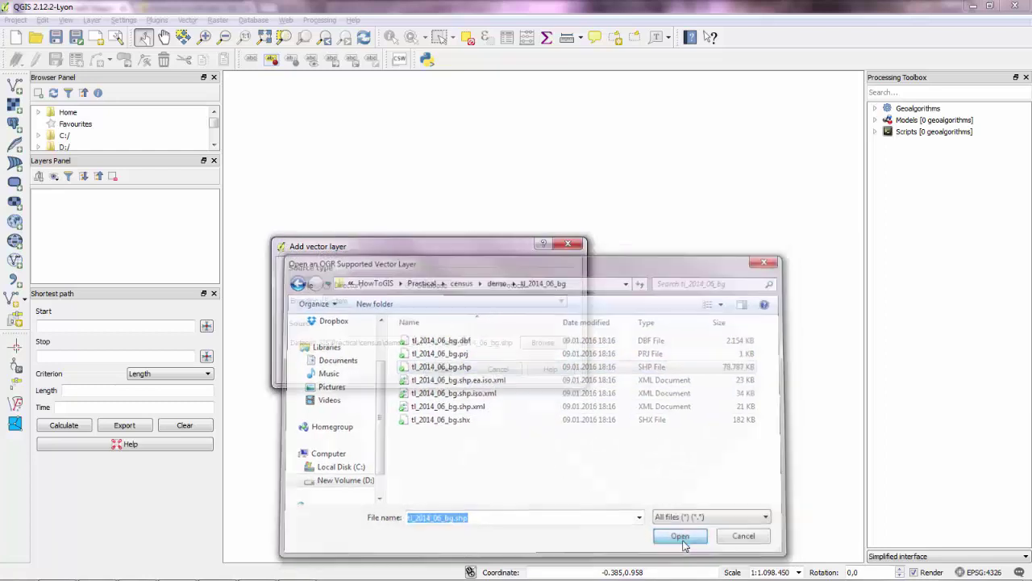
{"action": "left_click", "coordinate": [444, 369]}
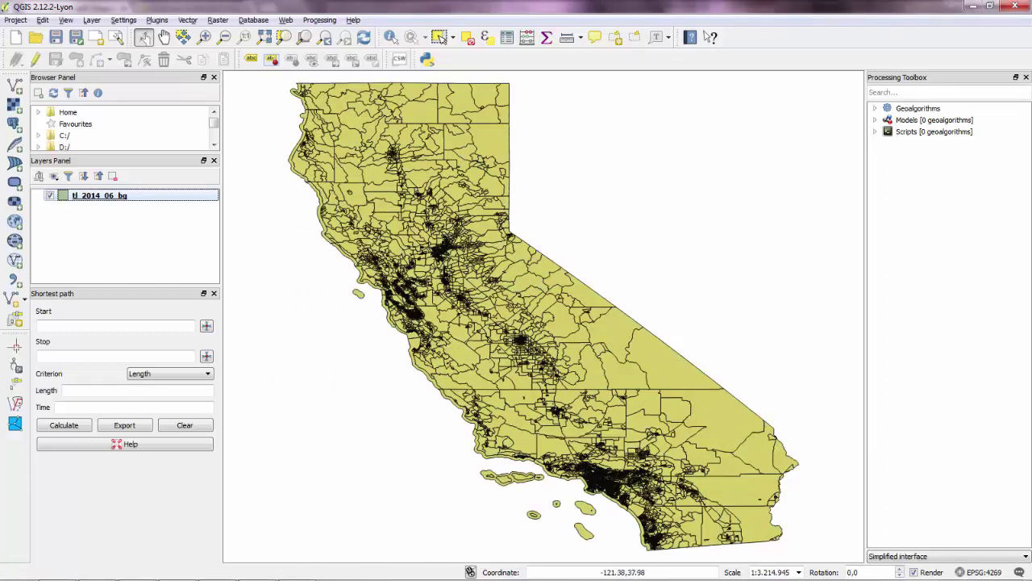
{"action": "right_click", "coordinate": [102, 196]}
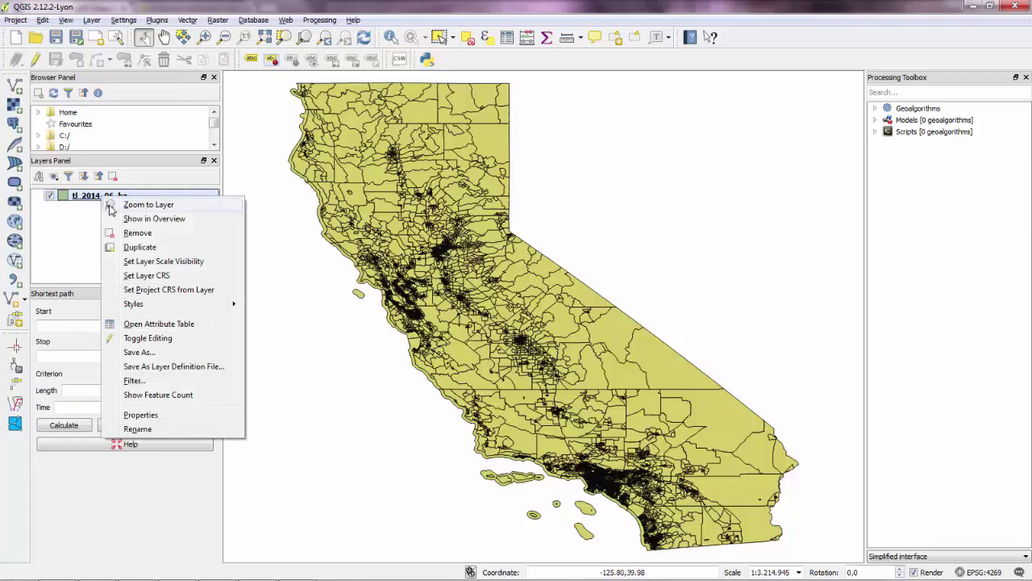
{"action": "left_click", "coordinate": [144, 324]}
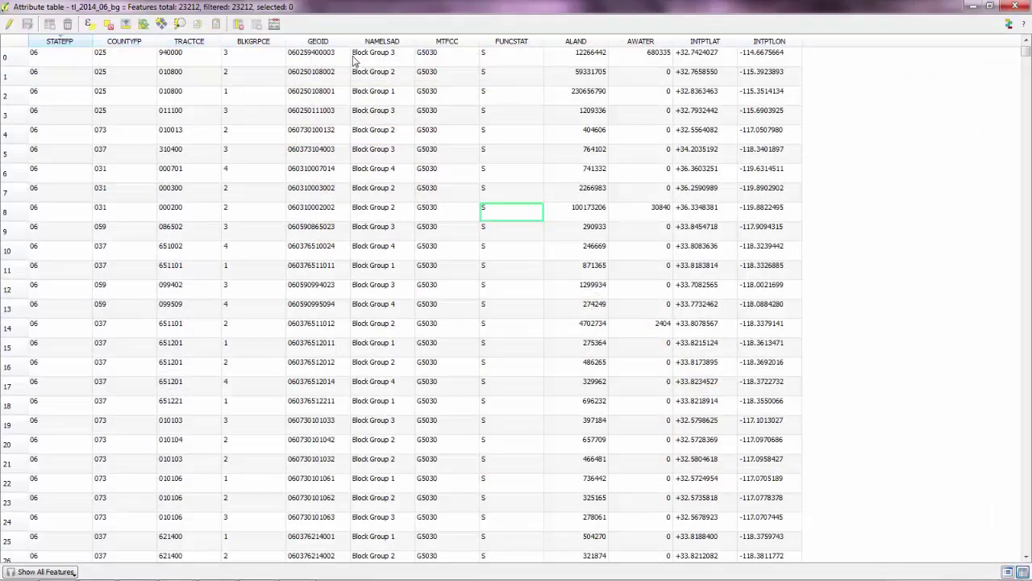
{"action": "left_click", "coordinate": [582, 63]}
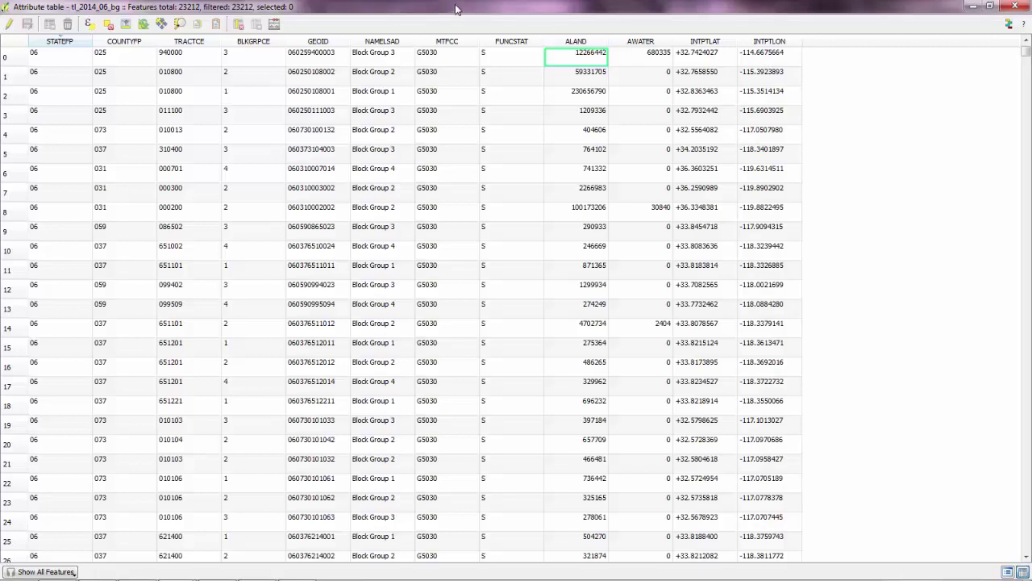
{"action": "key", "text": "alt+Tab"}
{"action": "key", "text": "alt+Tab"}
{"action": "key", "text": "alt+Tab"}
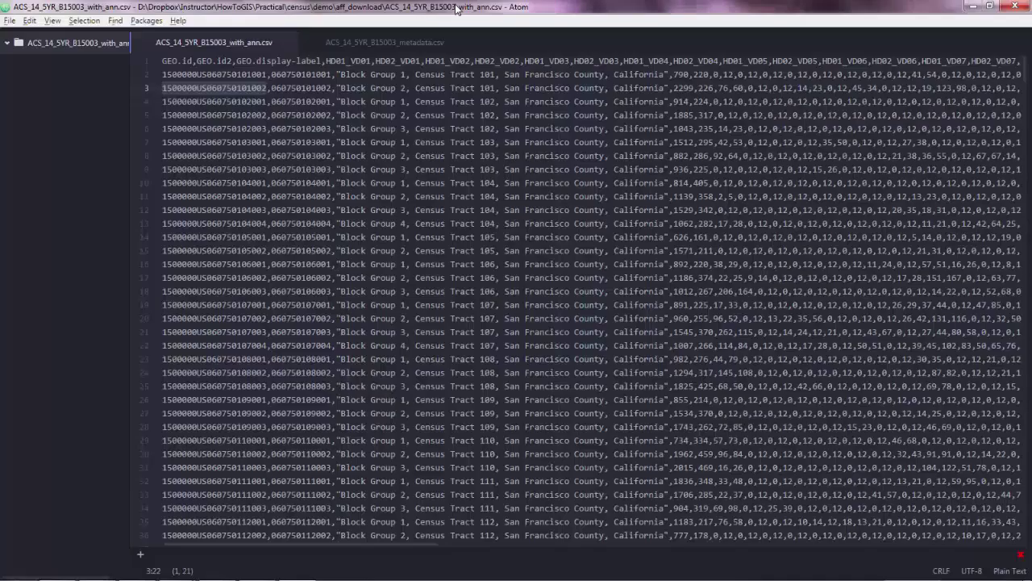
{"action": "key", "text": "alt+Tab"}
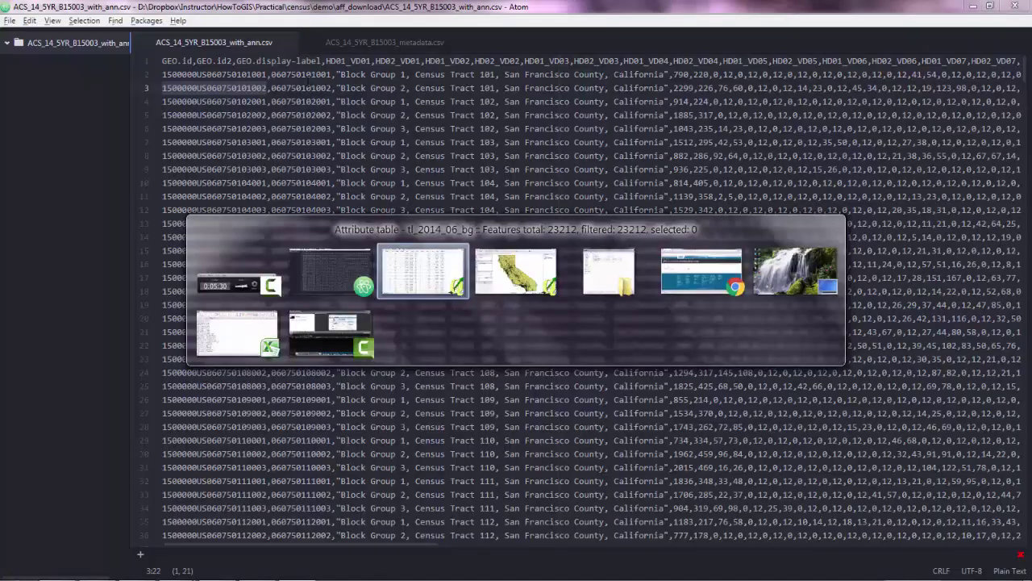